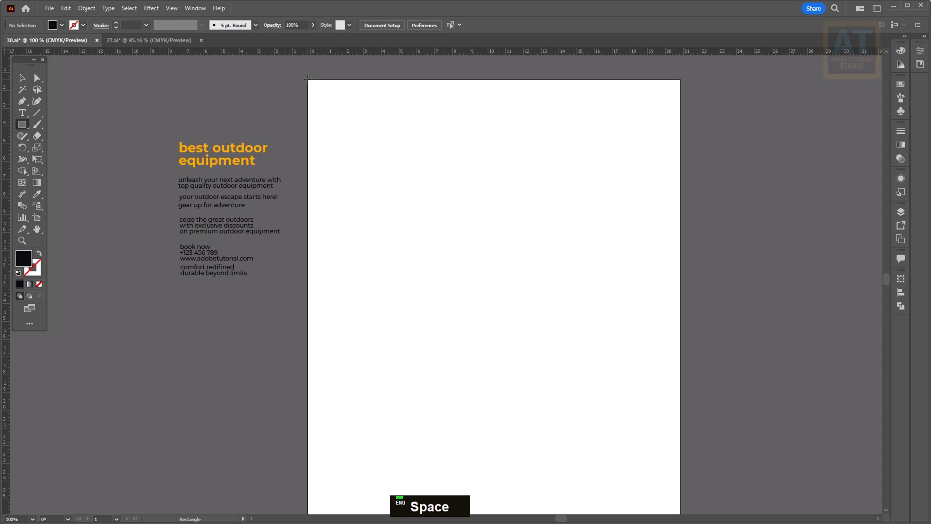
Step: Draw a black rectangle about 21 × 13.27 cm across the page's top and duplicate it against the page's bottom edge
mouse_move(307, 78)
mouse_down()
mouse_move(629, 316)
mouse_move(680, 315)
mouse_up()
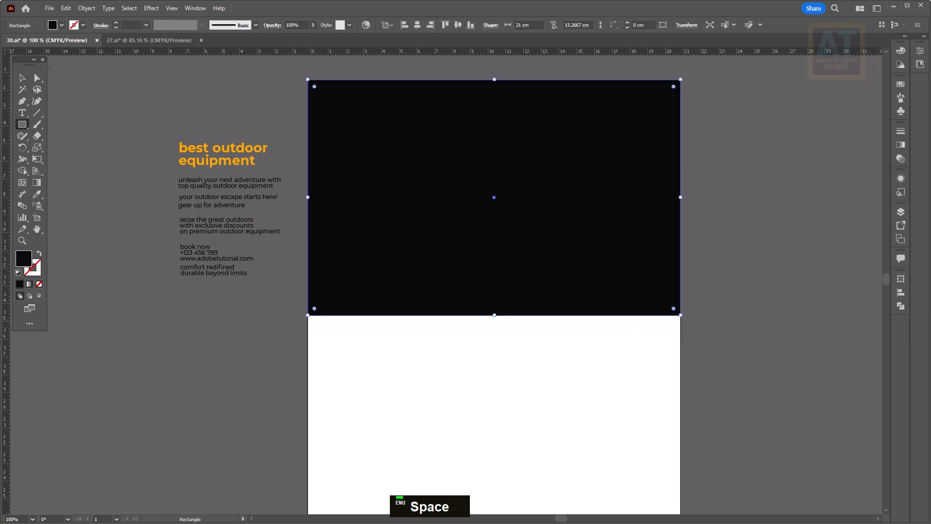
drag(449, 194, 436, 317)
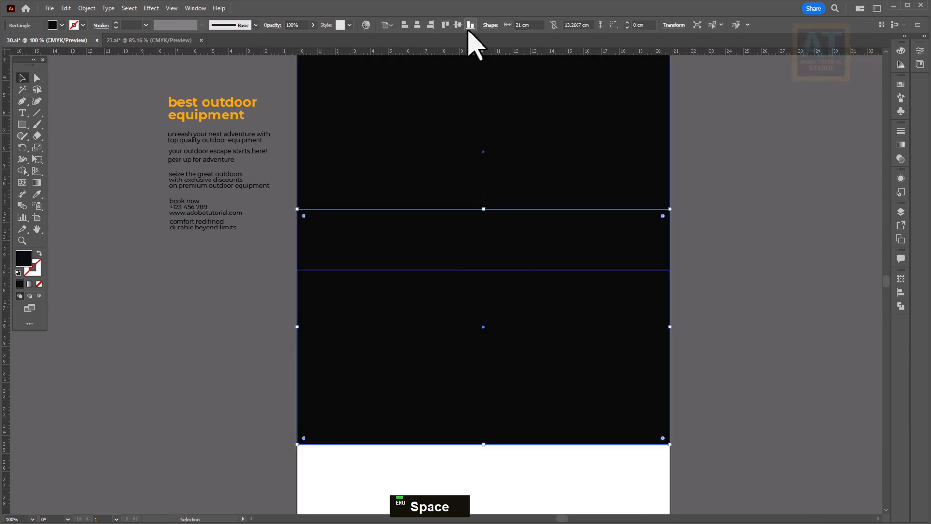
click(470, 26)
drag(484, 180, 479, 189)
alt+scroll(479, 189, down, 1)
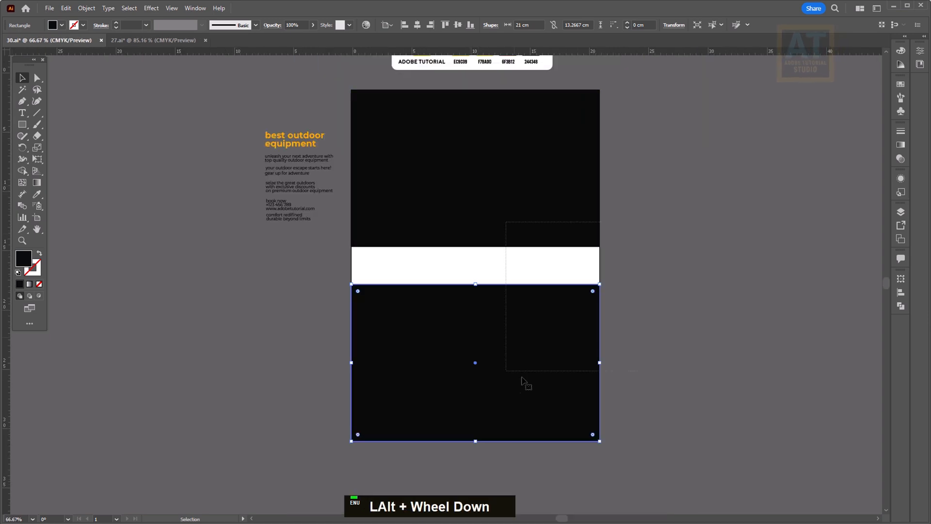
Step: Shorten both black rectangles to about 10.85 cm high, aligning the lower one to the page's bottom edge
drag(522, 377, 476, 377)
double_click(697, 380)
click(521, 327)
click(470, 24)
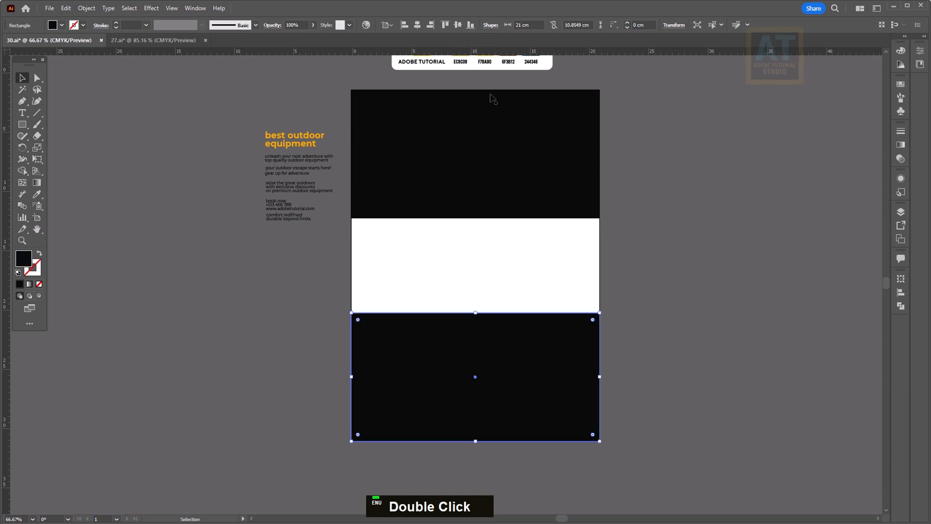
Step: Fill the lower rectangle with the orange sampled from the first palette swatch above the page
key(space)
drag(133, 127, 126, 200)
click(37, 194)
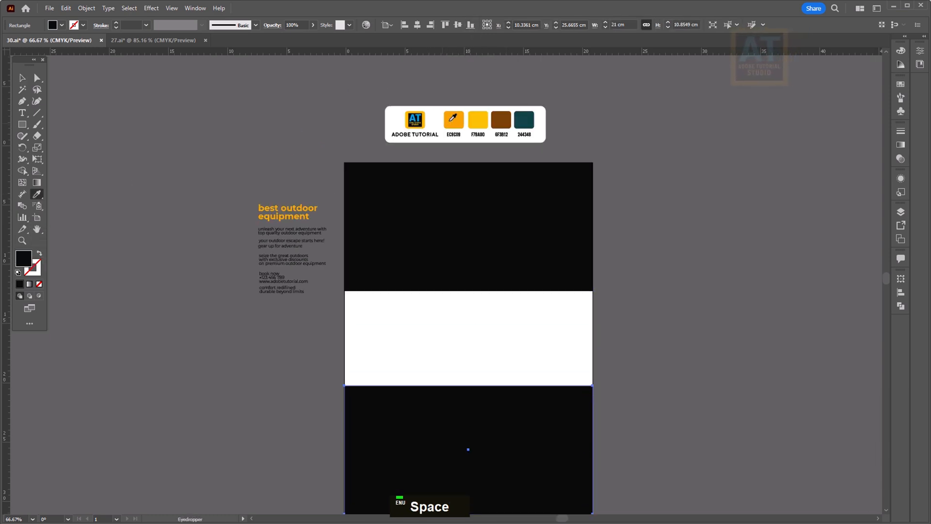
click(450, 122)
click(22, 77)
key(space)
drag(493, 238, 482, 165)
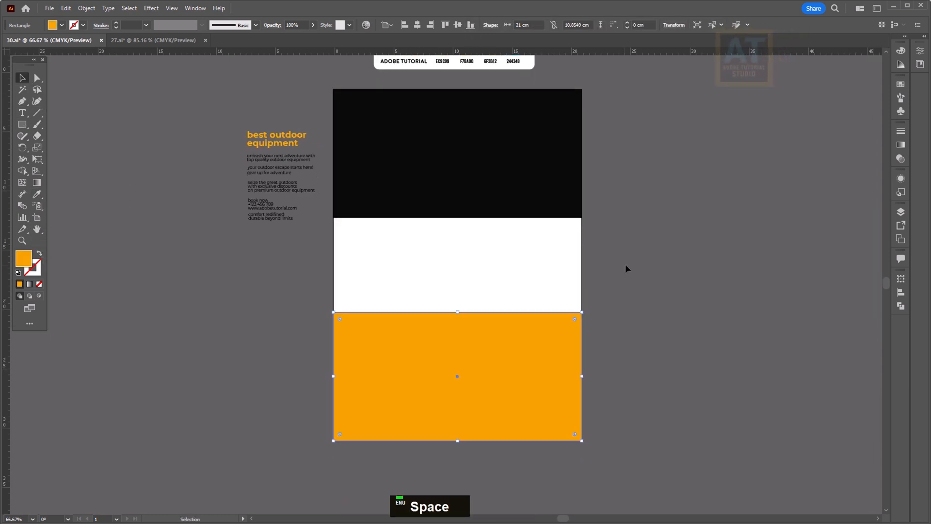
click(626, 268)
Step: Shorten the orange rectangle to about 8.51 cm high, keeping it at the page's bottom edge
key(space)
drag(453, 335, 468, 322)
key(space)
drag(530, 276, 510, 324)
click(510, 324)
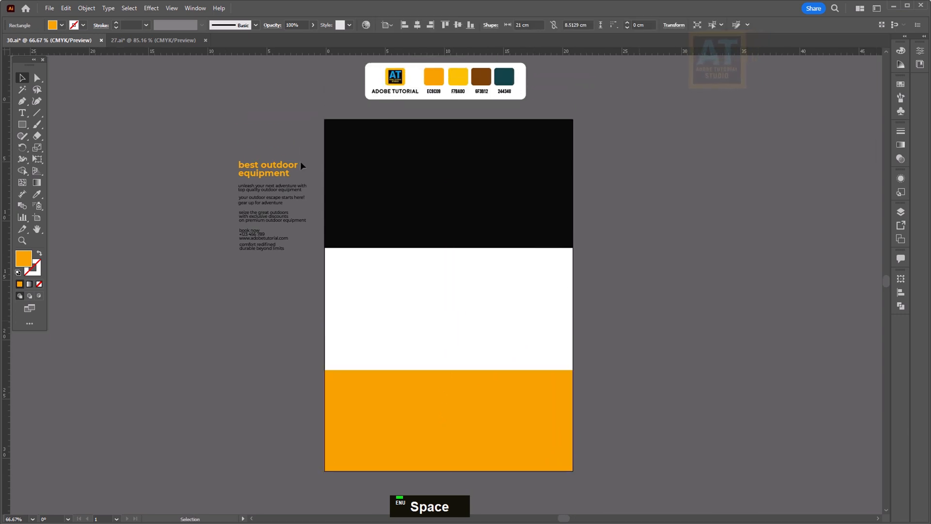
Step: Place camping-on-top-of-the-mountain-during-sunset-free-photo.webp over the top black rectangle at about 22.2 × 13.9 cm
click(49, 9)
click(67, 185)
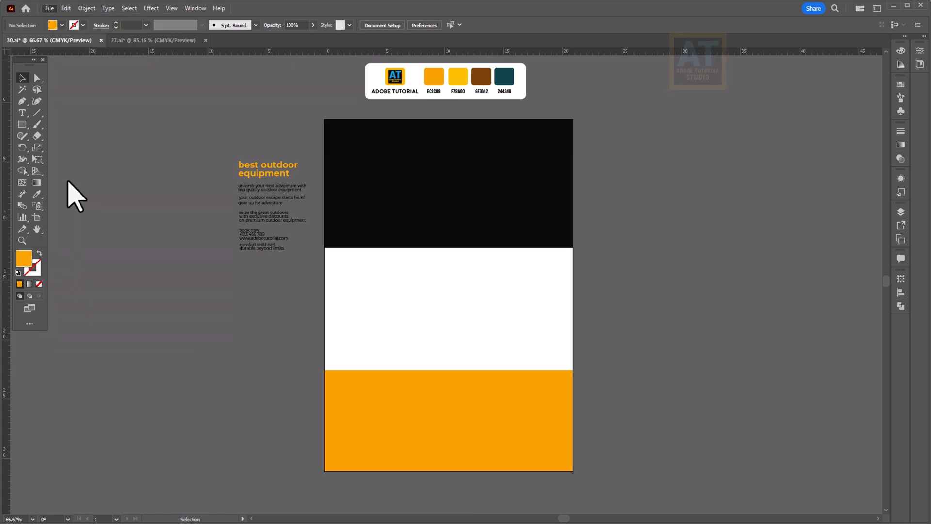
double_click(703, 173)
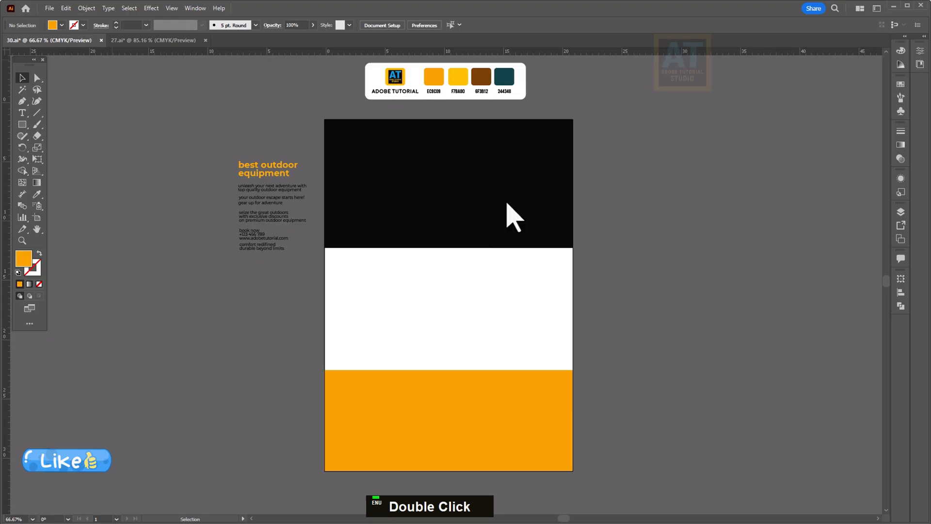
drag(306, 122, 635, 287)
key(space)
drag(531, 233, 541, 258)
Step: Send the mountain photo to the back and centre it behind the black rectangle
right_click(514, 231)
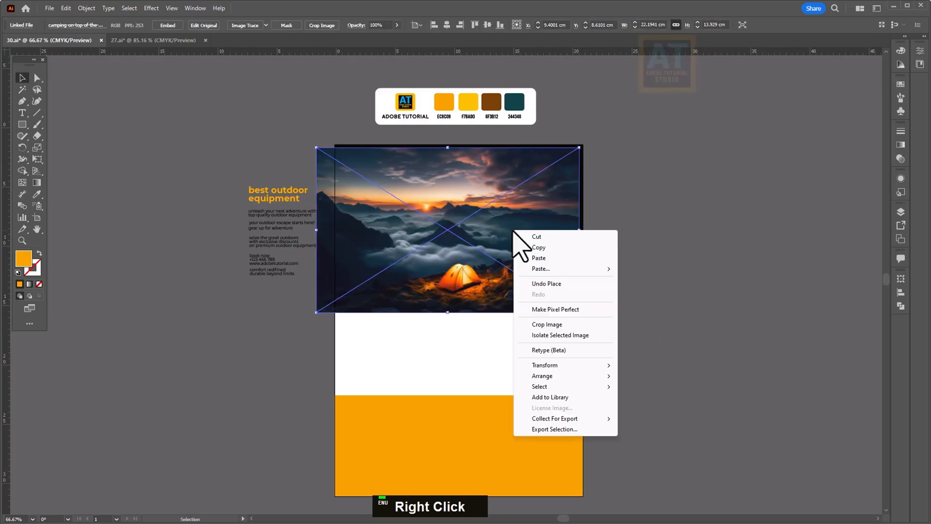
mouse_move(548, 379)
click(655, 408)
drag(480, 277, 501, 286)
drag(489, 299, 479, 267)
Step: Clip the mountain photo to the black rectangle with a clipping mask
shift+click(479, 262)
right_click(453, 203)
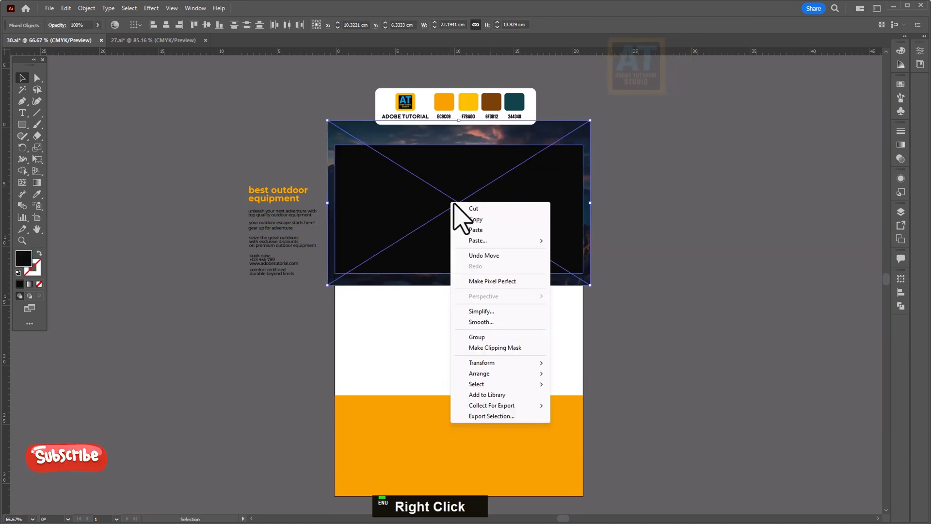
click(487, 348)
Step: Reduce the clipped mountain photo's opacity to 88%
drag(566, 355, 583, 297)
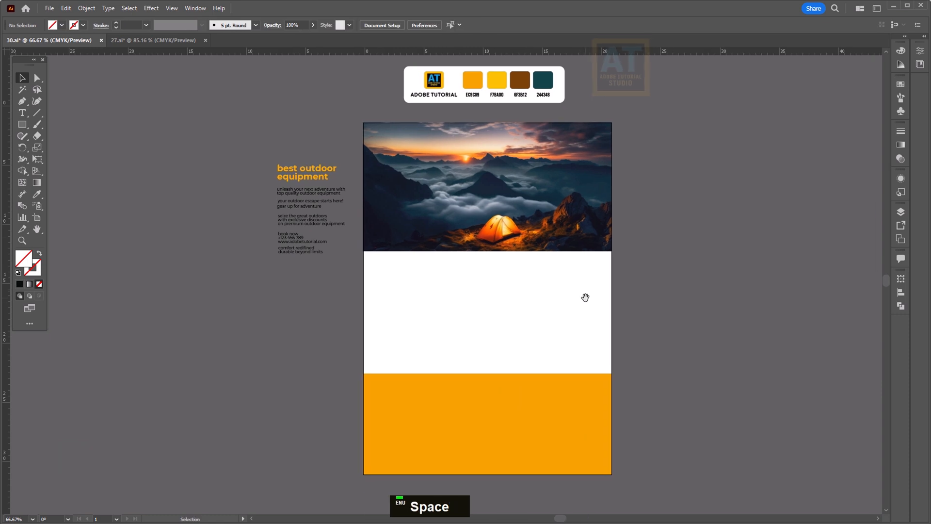
drag(122, 37, 118, 36)
click(150, 200)
Step: Select the clipped mountain photo and the orange rectangle together and change their alignment reference
drag(614, 403, 558, 209)
click(136, 25)
click(136, 36)
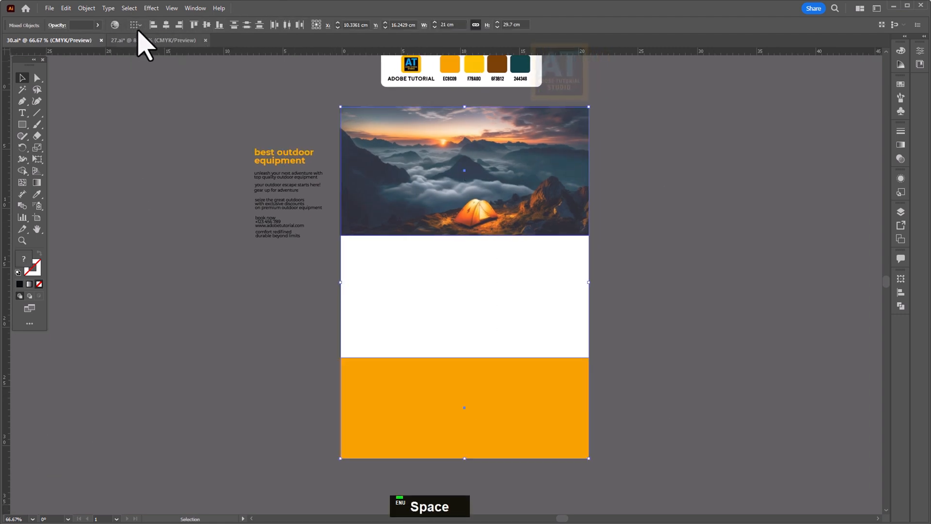
click(136, 25)
click(146, 57)
click(685, 315)
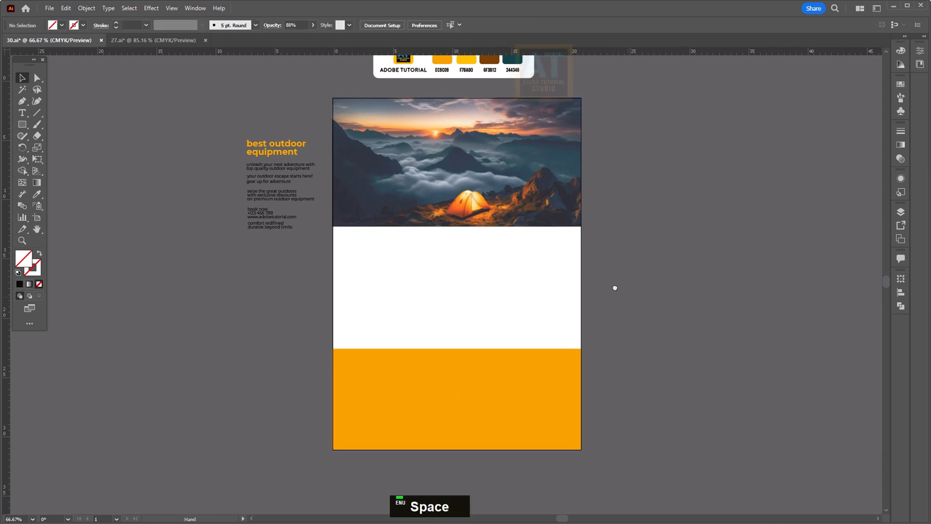
Step: Draw an unfilled rectangle about 17.96 × 8.79 cm overlapping the mountain photo and the page's right edge, with corners rounded about 1.45 cm
drag(252, 196, 224, 172)
drag(28, 127, 56, 144)
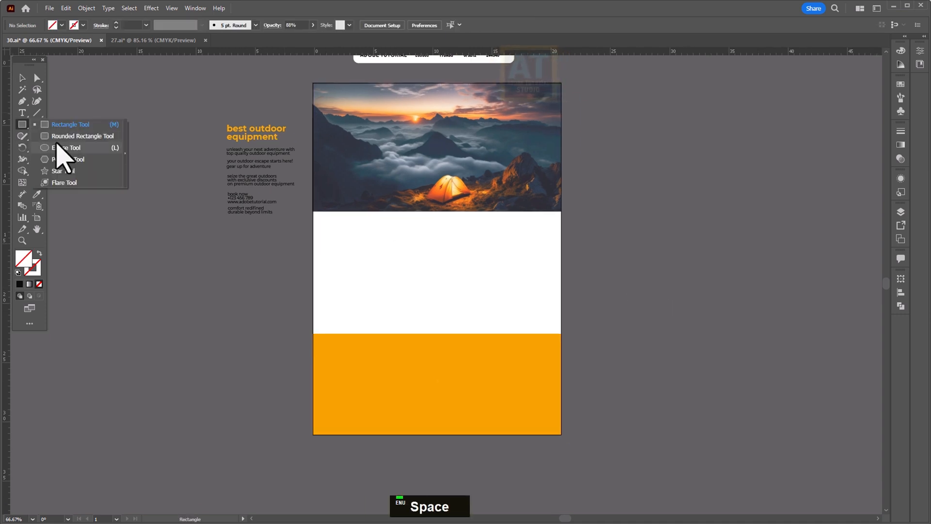
click(59, 127)
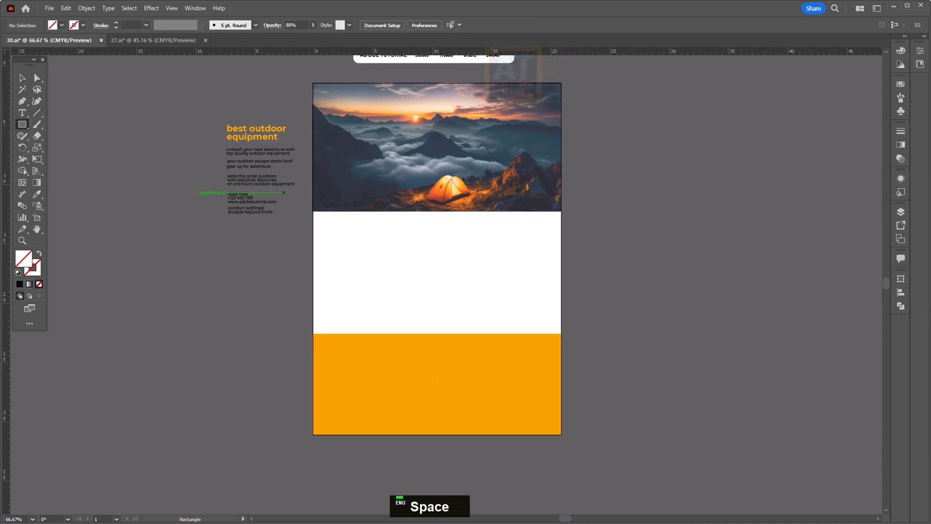
drag(692, 280, 692, 280)
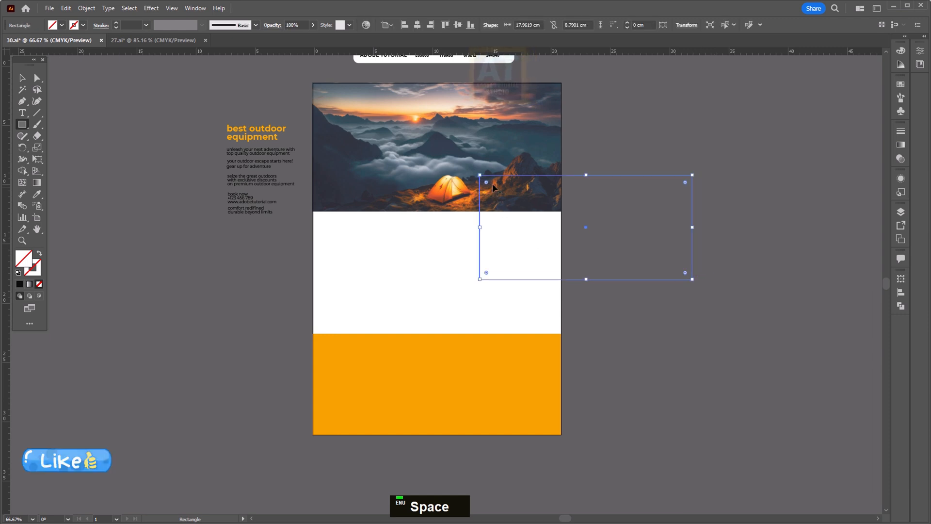
drag(492, 184, 499, 188)
click(21, 77)
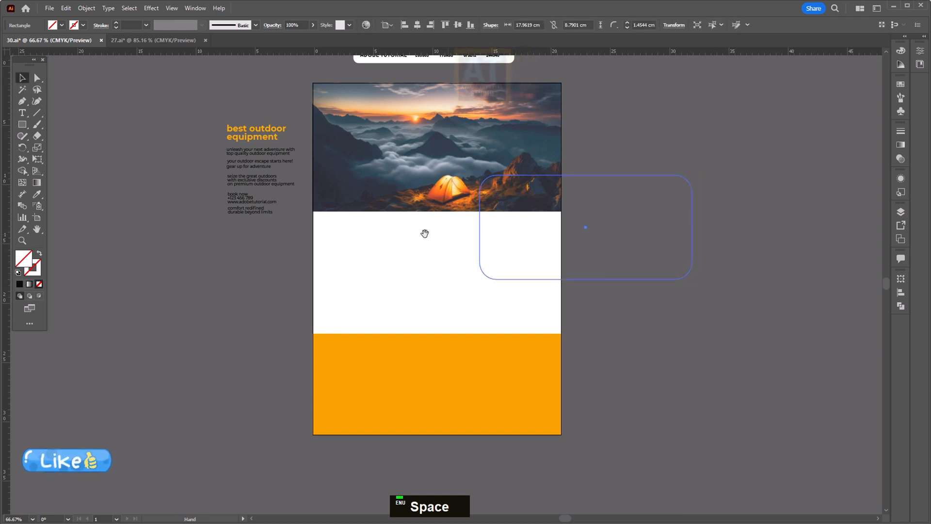
drag(424, 232, 380, 229)
Step: Square off the rounded rectangle's two right-hand corners by setting their radius to 0 cm
click(37, 79)
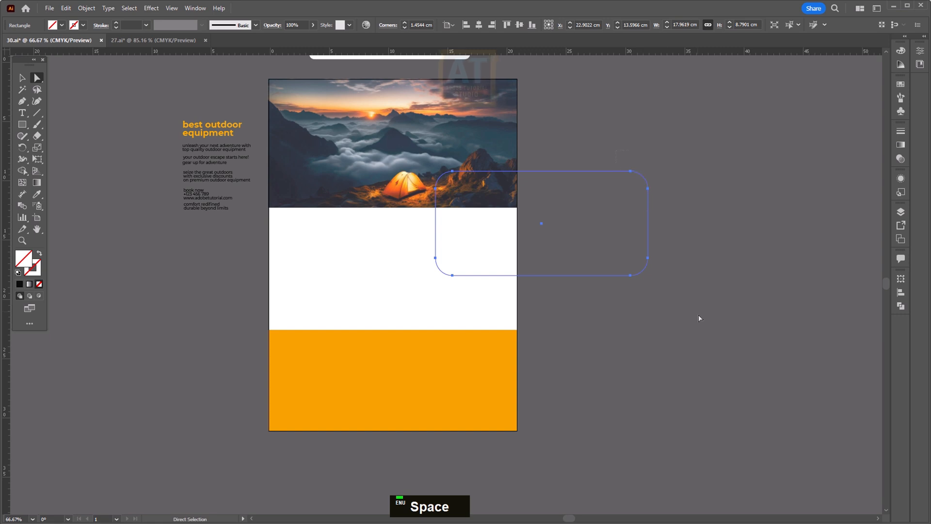
drag(616, 149, 699, 318)
drag(630, 188, 709, 122)
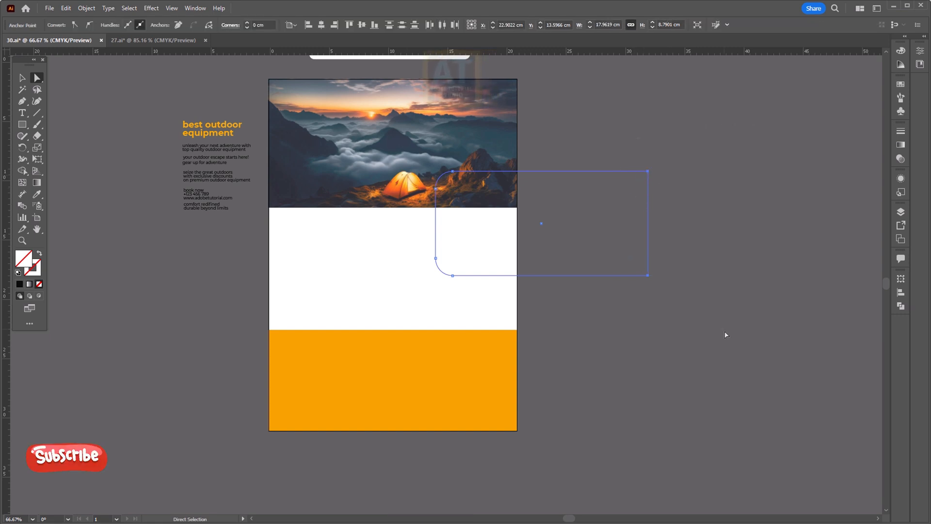
Step: Shift the shape's two right-hand anchor points horizontally to the page's right edge, narrowing it to about 6.91 cm
drag(649, 276, 520, 270)
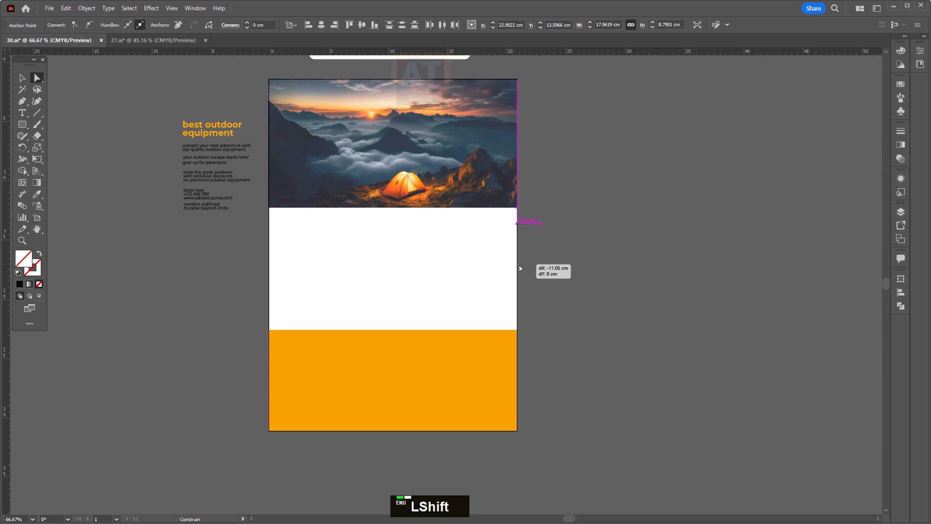
click(21, 78)
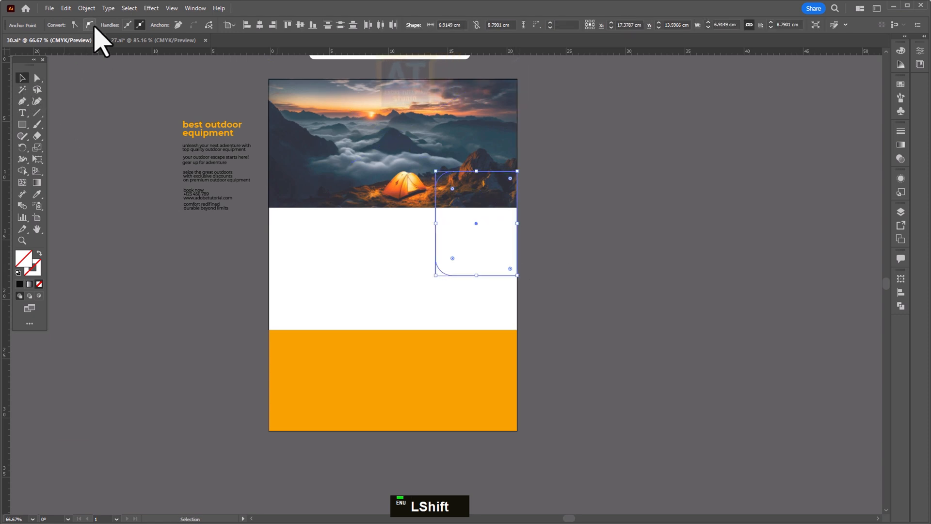
click(94, 159)
drag(456, 304, 406, 226)
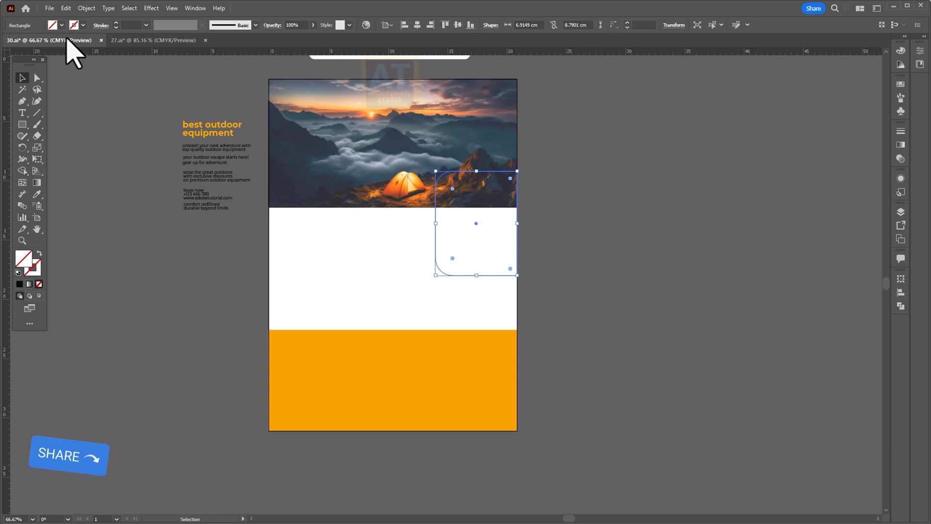
Step: Give the rounded shape a white 5 px stroke
click(82, 25)
click(20, 48)
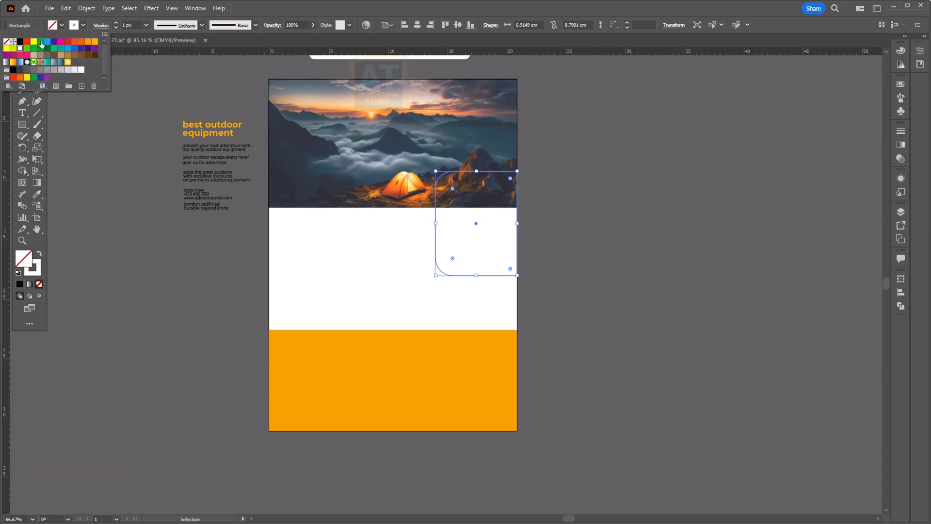
double_click(116, 23)
Step: Widen the rounded shape leftward to about 8.82 cm, keeping its right side on the page edge
click(595, 279)
key(space)
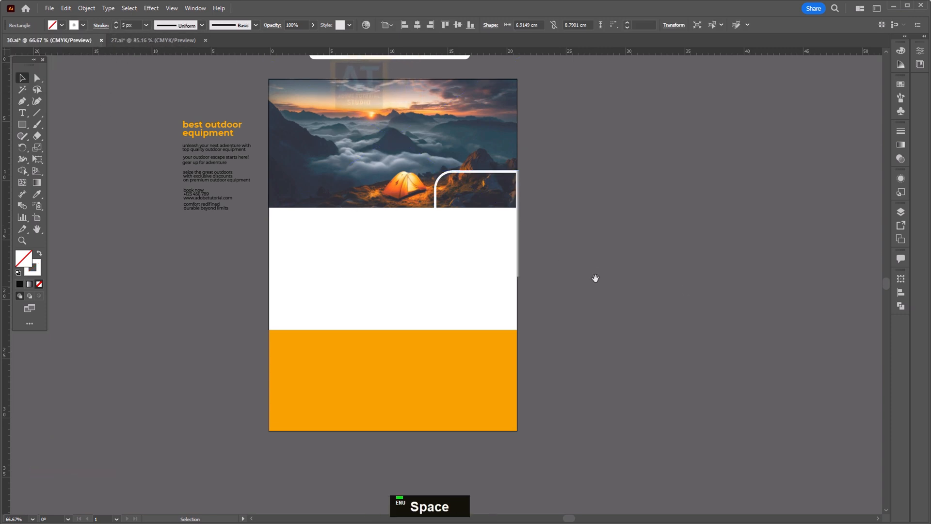
drag(500, 265, 431, 276)
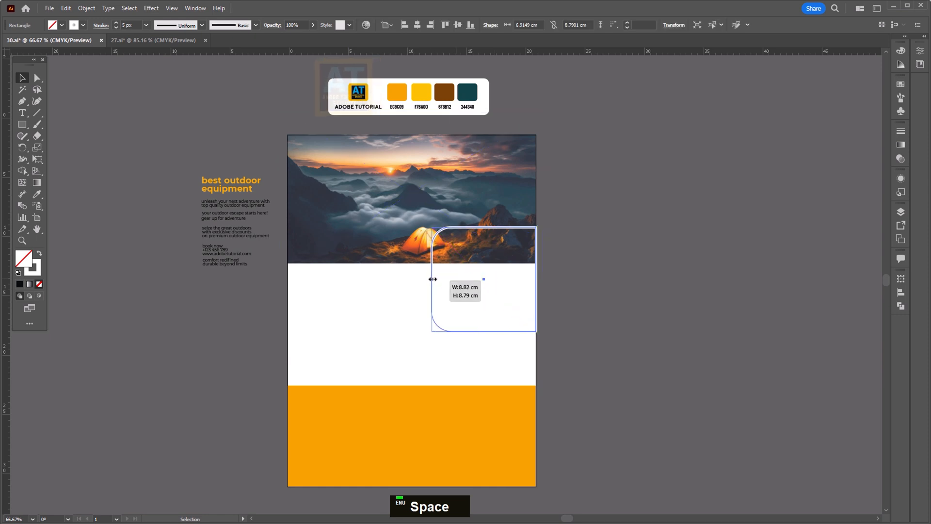
click(411, 331)
Step: Place camping-gadgets-1280x853.jpg over the rounded shape at about 16.76 × 11.17 cm and send it to the back
click(50, 8)
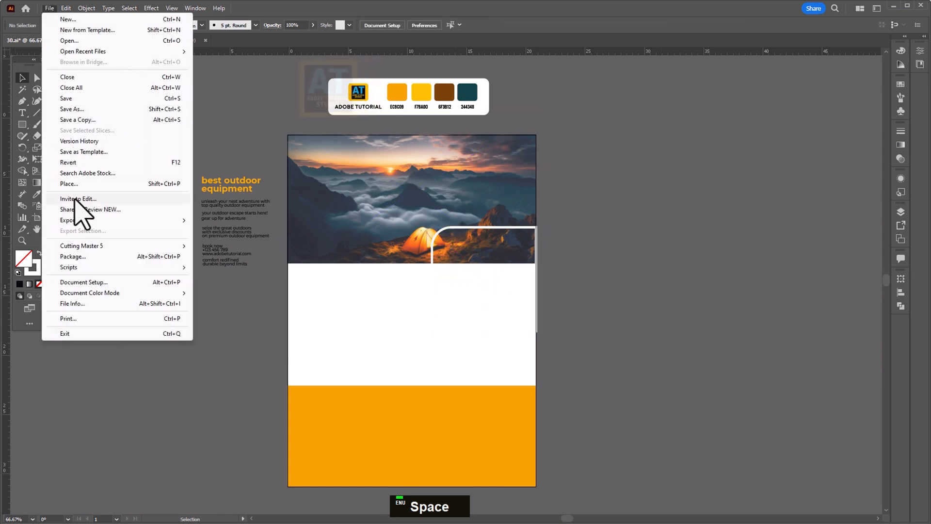
click(72, 185)
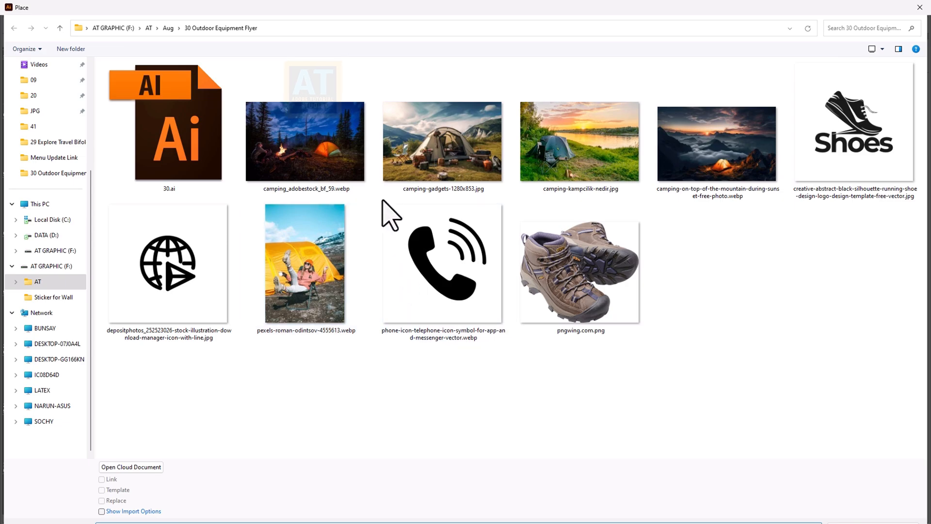
double_click(432, 164)
drag(400, 207, 599, 340)
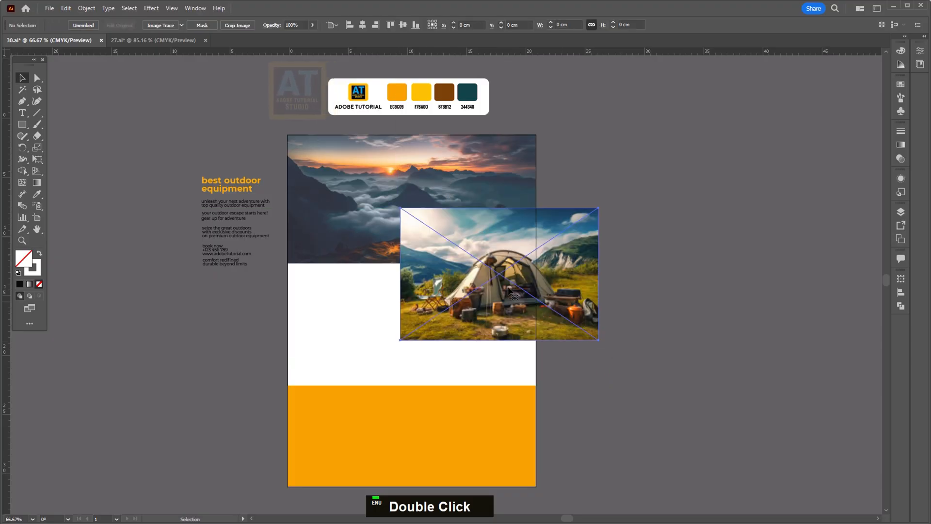
right_click(489, 275)
mouse_move(522, 420)
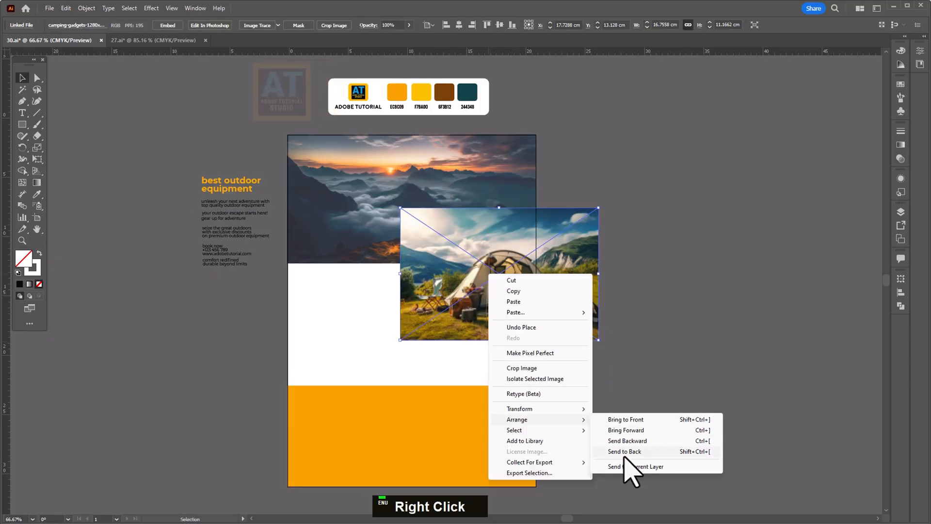
click(624, 455)
Step: Clip the tent photo to the rounded shape with a clipping mask and shift it slightly down the page
shift+click(504, 331)
right_click(475, 291)
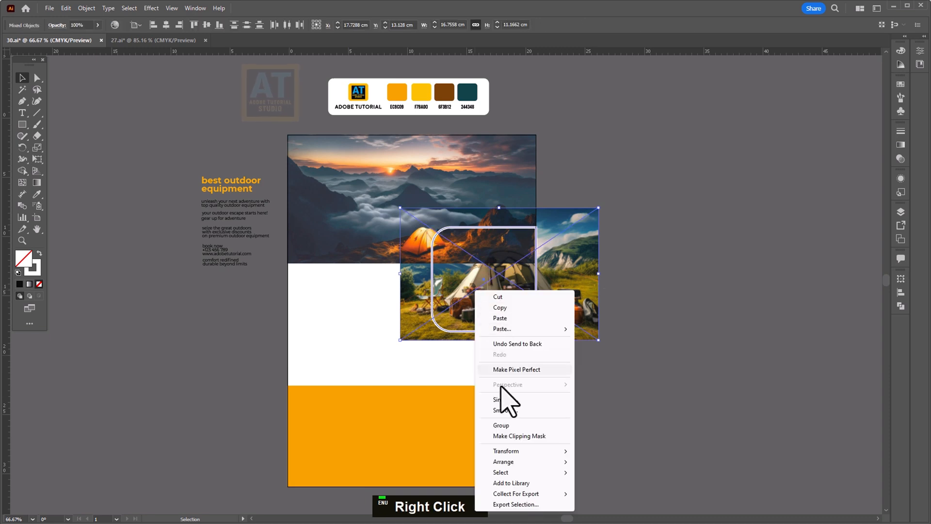
click(509, 436)
click(632, 428)
drag(499, 305, 502, 317)
click(584, 308)
Step: Reflect the clipped mountain photo horizontally so the glowing tent is mirrored to the page's left half
drag(432, 204, 450, 219)
right_click(449, 218)
mouse_move(492, 394)
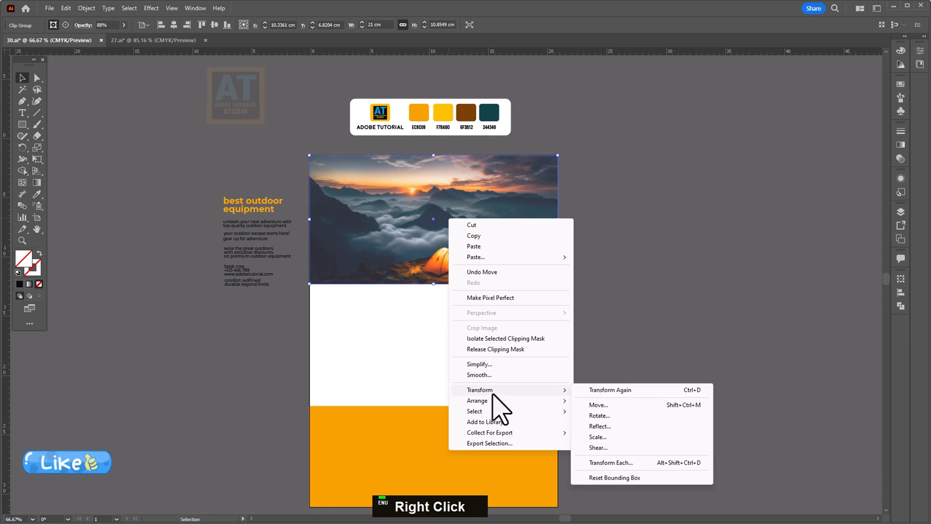
click(601, 427)
click(466, 345)
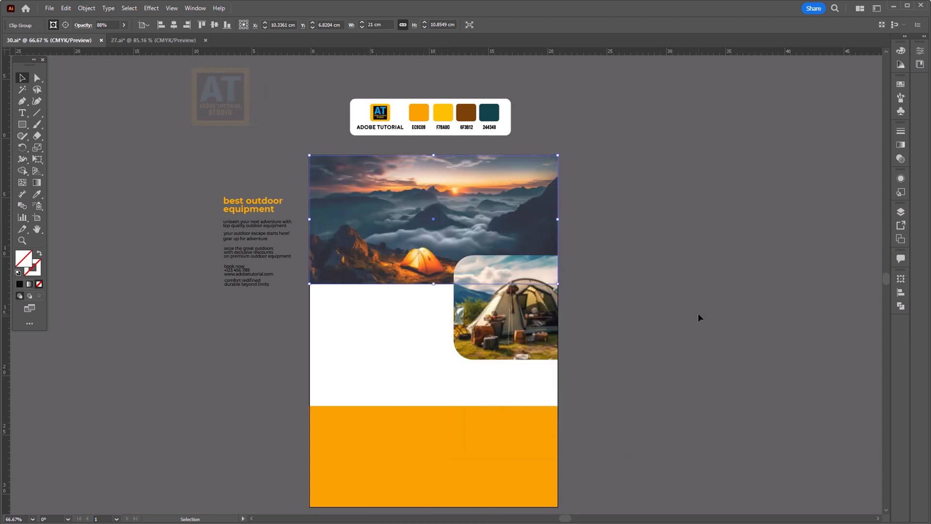
Step: Isolate the mountain photo inside its clip group and shift it left until its right edge meets the page's right edge
drag(611, 325, 630, 335)
double_click(506, 226)
click(507, 228)
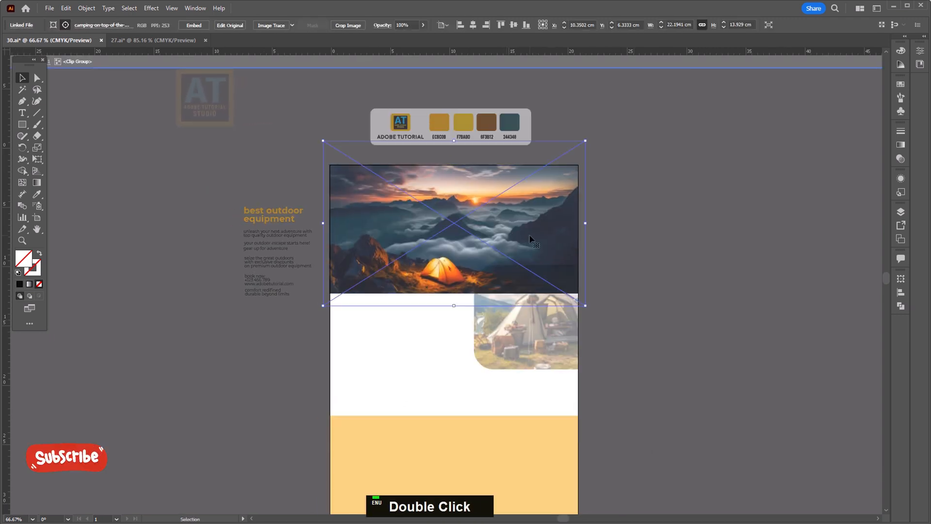
drag(529, 234, 516, 232)
click(487, 25)
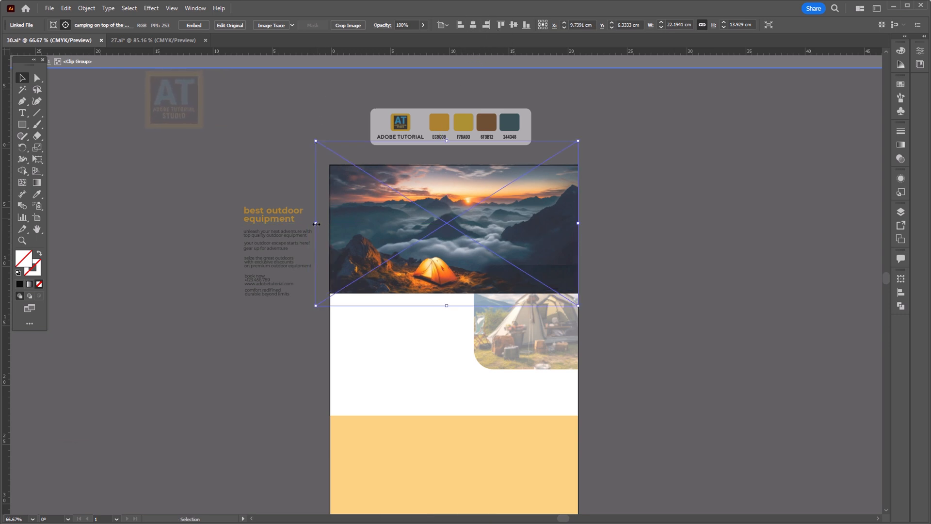
Step: Enlarge the mountain photo, extend its clipping rectangle downward to about 12.34 cm high, and shift the photo down to fill it
mouse_move(379, 241)
mouse_down()
mouse_move(330, 208)
mouse_move(291, 227)
mouse_move(311, 220)
mouse_move(382, 238)
mouse_move(379, 231)
mouse_up()
click(431, 293)
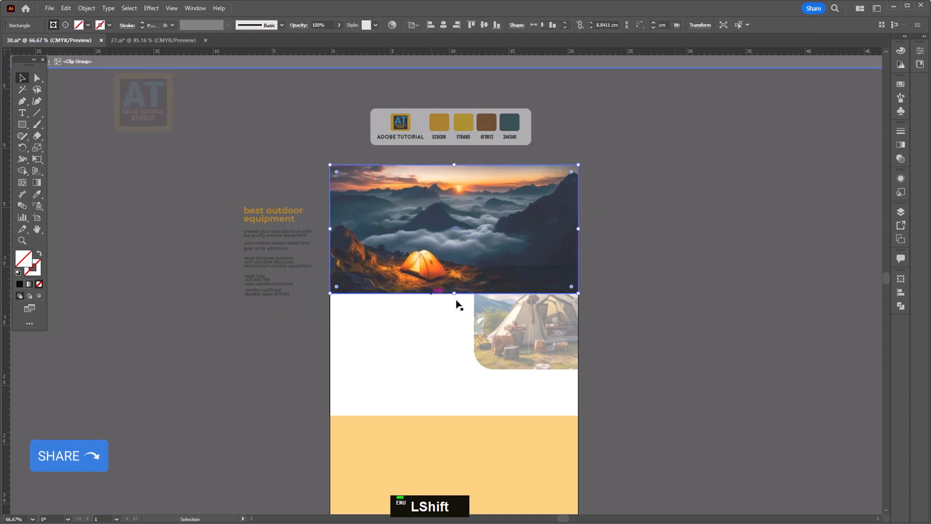
drag(455, 293, 456, 311)
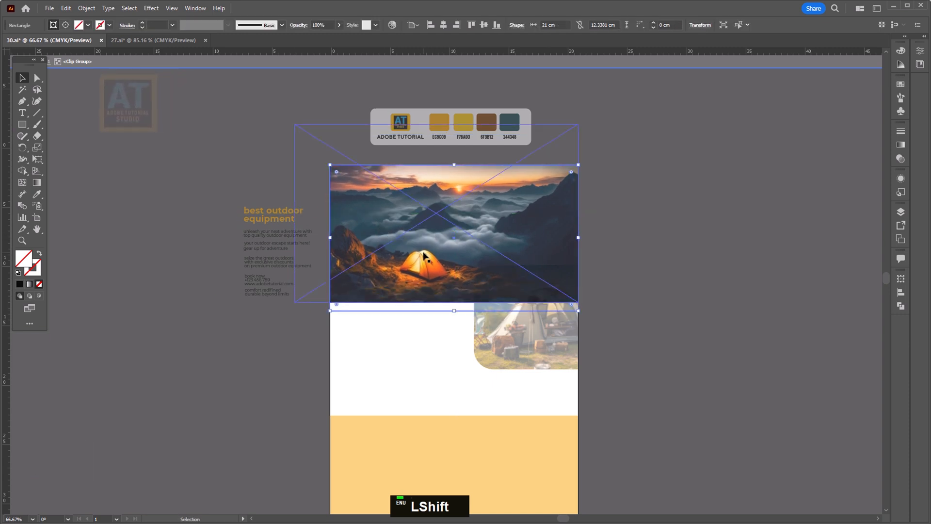
drag(424, 254, 425, 265)
double_click(682, 336)
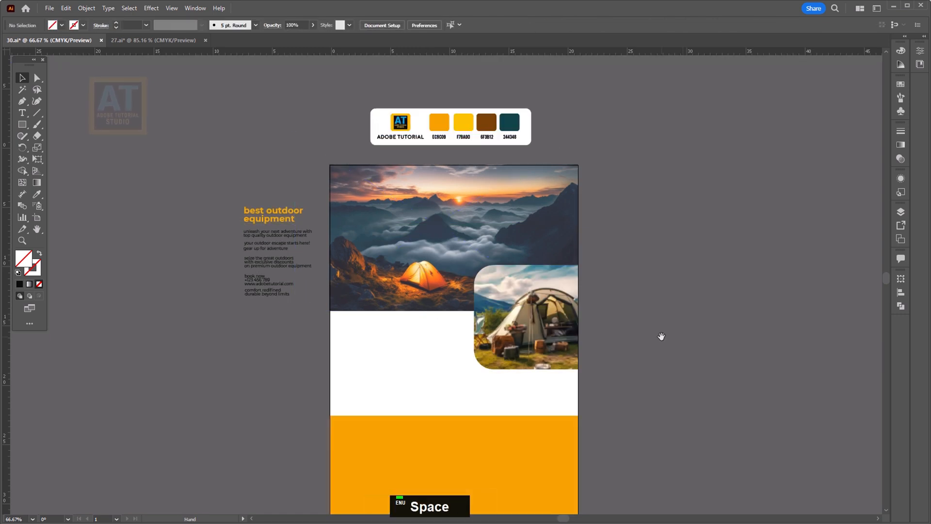
Step: Place the boots image pngwing.com.png at about 8.41 × 7.17 cm on the white area below the mountain photo
click(531, 315)
drag(688, 321, 671, 285)
click(668, 310)
drag(580, 358, 585, 350)
click(50, 8)
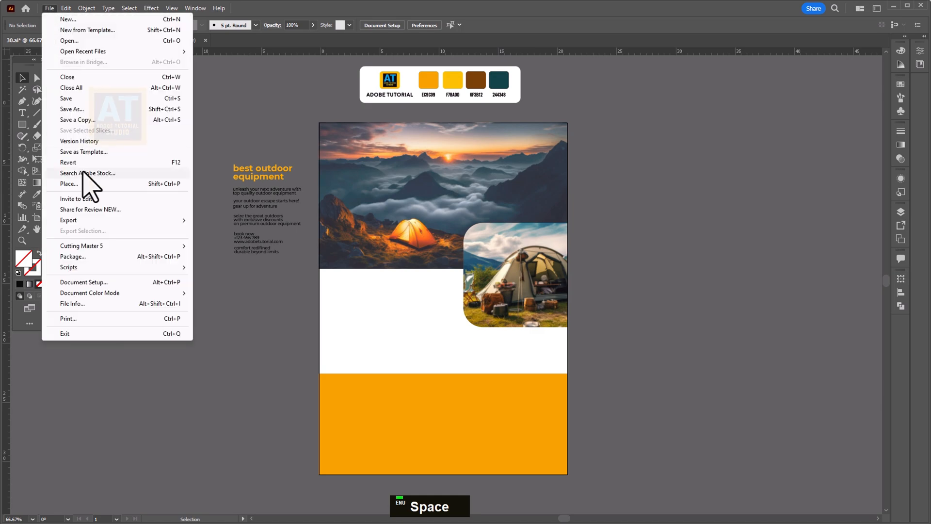
click(73, 183)
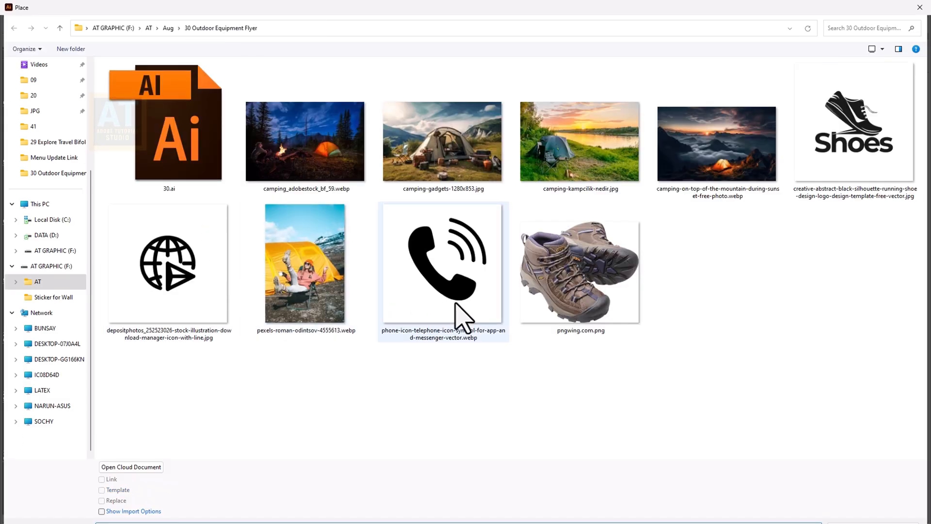
click(564, 279)
double_click(571, 294)
drag(338, 255, 478, 339)
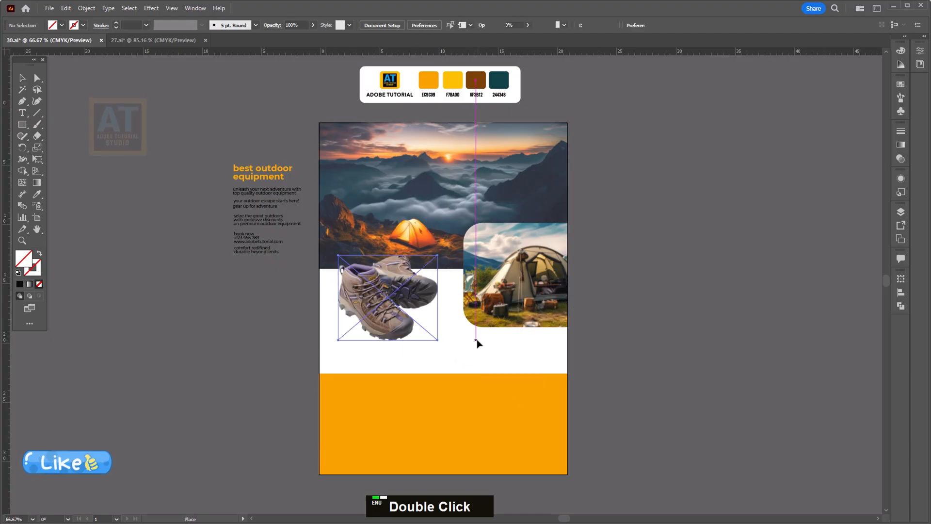
drag(383, 296, 381, 320)
Step: Enlarge the boots image proportionally to about 8.88 × 7.57 cm
alt+scroll(425, 339, up, 2)
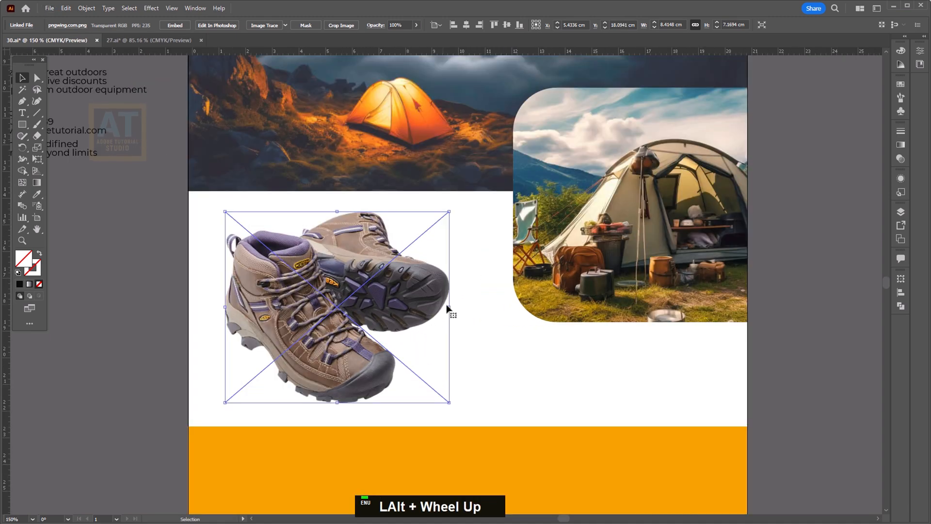
drag(454, 309, 463, 312)
alt+scroll(460, 313, down, 2)
Step: Move the clipped tent photo straight up so it overlaps more of the mountain photo
drag(529, 327, 509, 273)
click(513, 287)
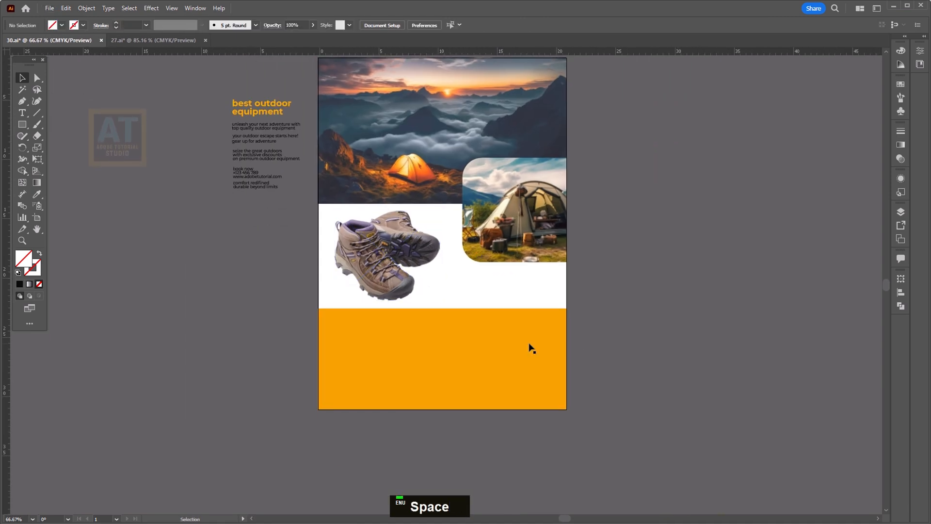
drag(520, 342, 517, 328)
click(405, 256)
drag(426, 262, 405, 333)
drag(512, 280, 511, 252)
click(610, 339)
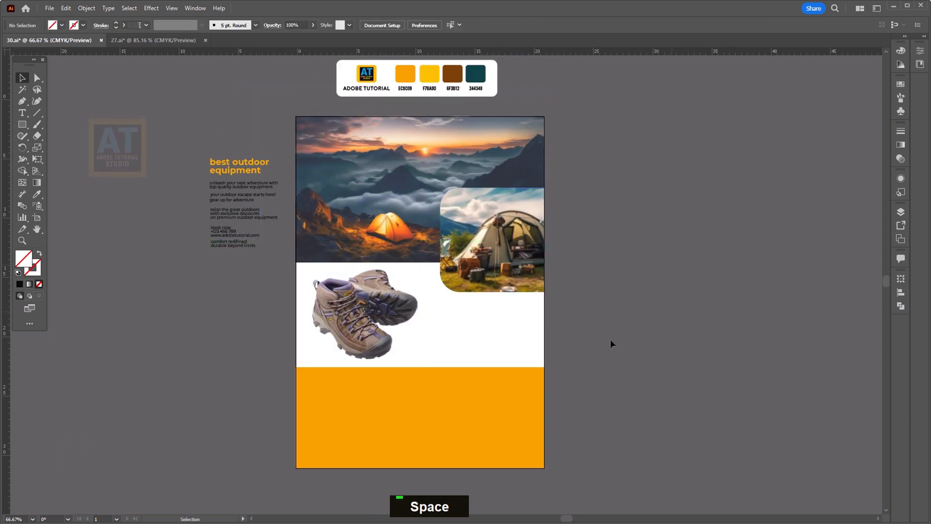
Step: Reflect the boots image horizontally so the toes point to the page's left side
drag(569, 337, 585, 319)
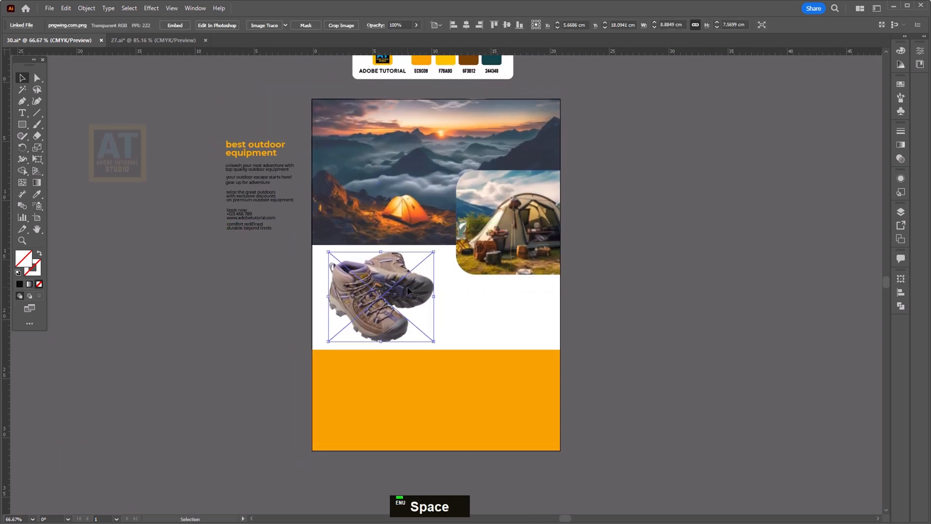
right_click(391, 285)
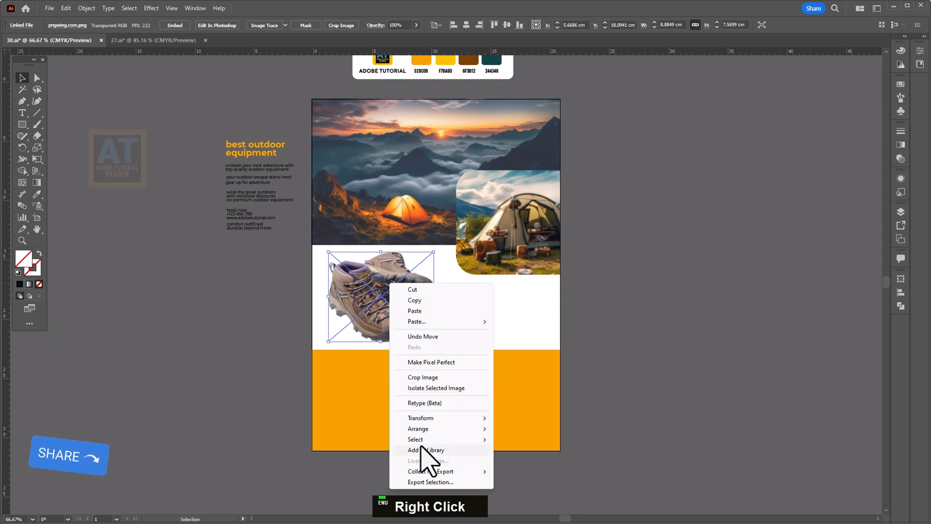
mouse_move(421, 429)
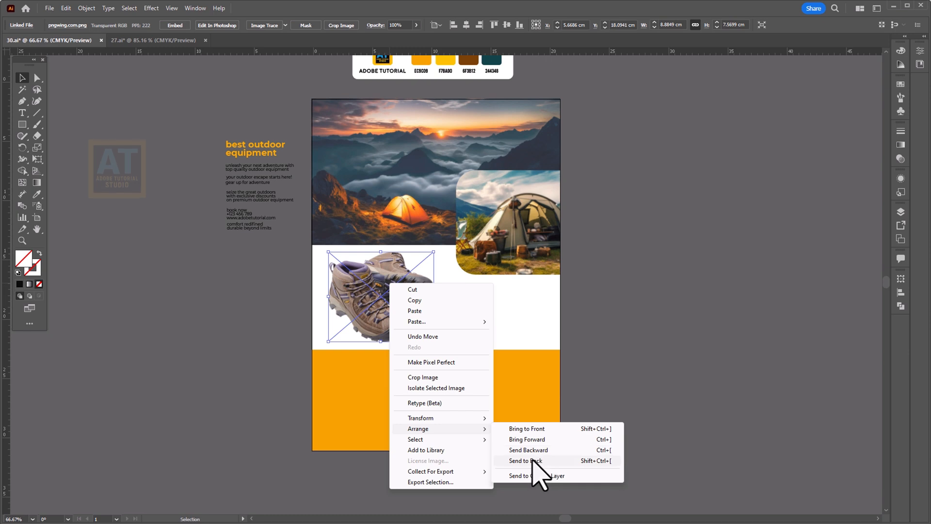
mouse_move(465, 418)
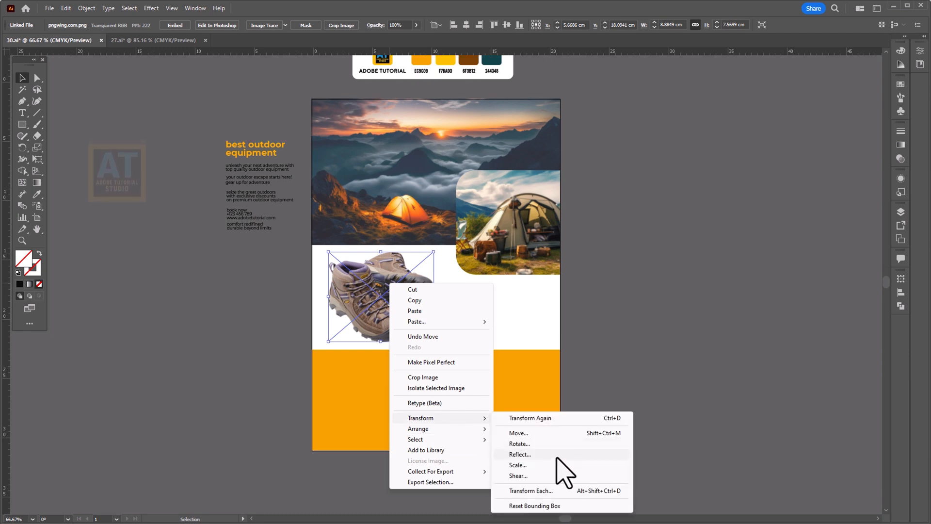
click(527, 454)
click(467, 345)
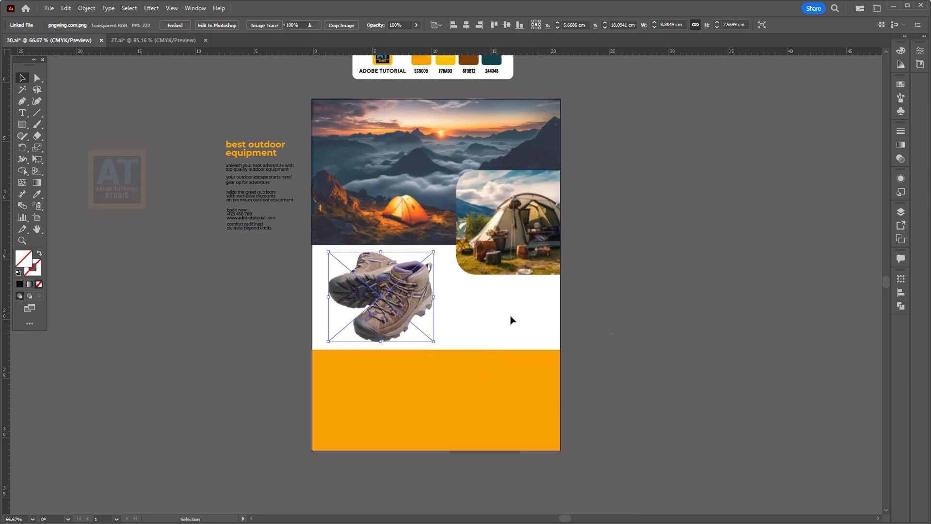
Step: Position the boots beneath the tent photo at about 9.95 × 8.48 cm, overlapping the orange block, and nudge the tent photo up
double_click(348, 262)
drag(329, 252, 350, 270)
drag(396, 302, 495, 310)
drag(508, 229, 509, 217)
drag(492, 349, 496, 378)
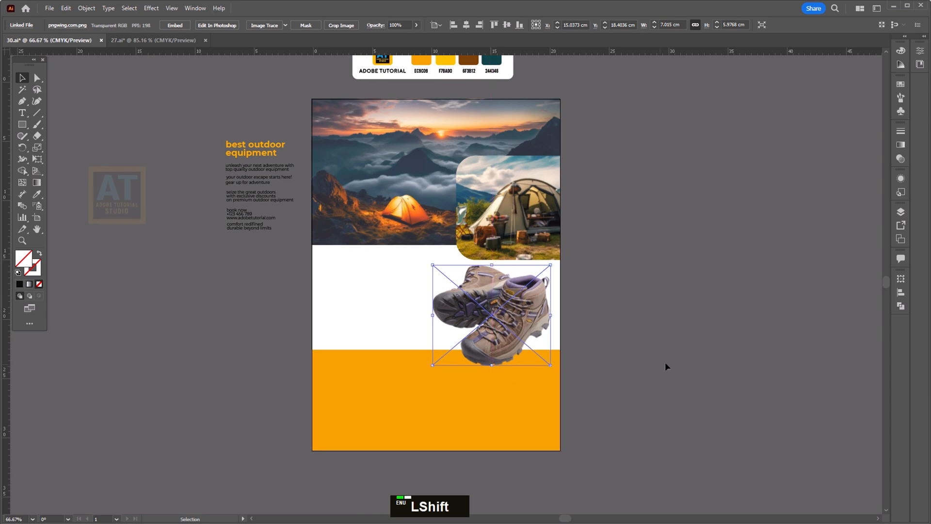
click(665, 365)
Step: Draw a circle about 3.11 cm in diameter on the white area beside the boots
scroll(525, 381, up, 2)
click(25, 124)
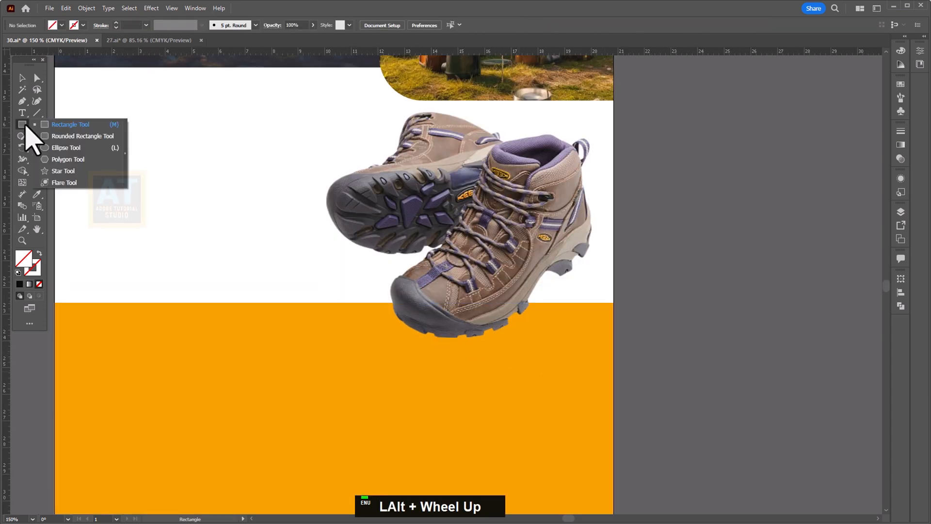
click(65, 147)
drag(166, 197, 248, 280)
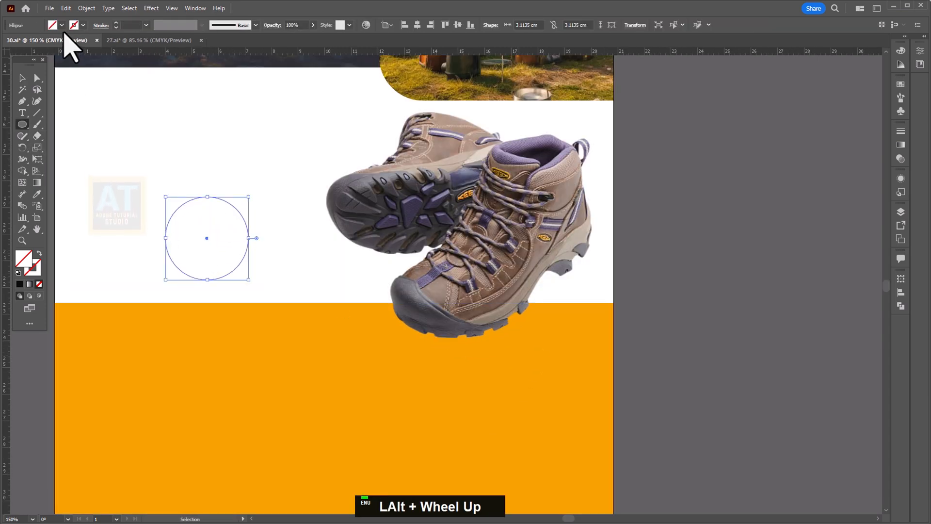
Step: Fill the circle with a radial black-to-white gradient, reversed so black sits in the centre
click(61, 25)
click(6, 62)
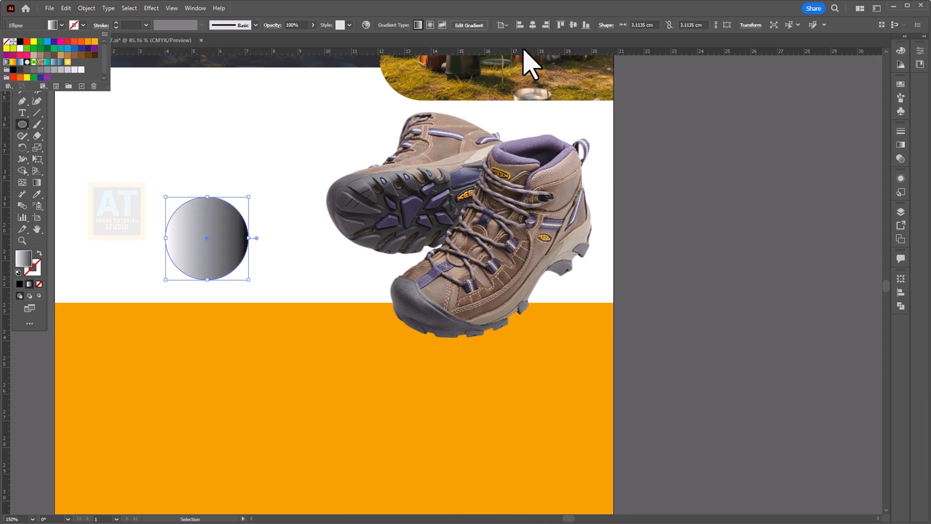
double_click(430, 24)
click(900, 145)
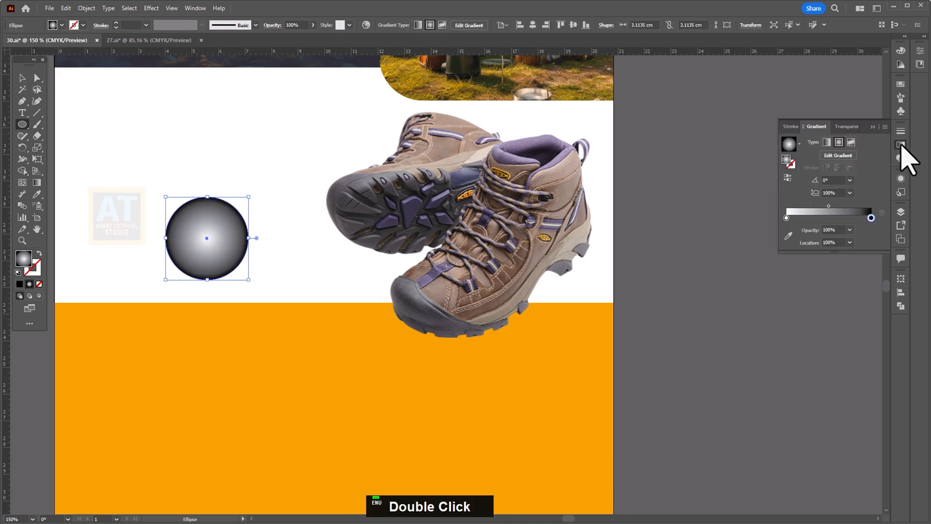
click(787, 177)
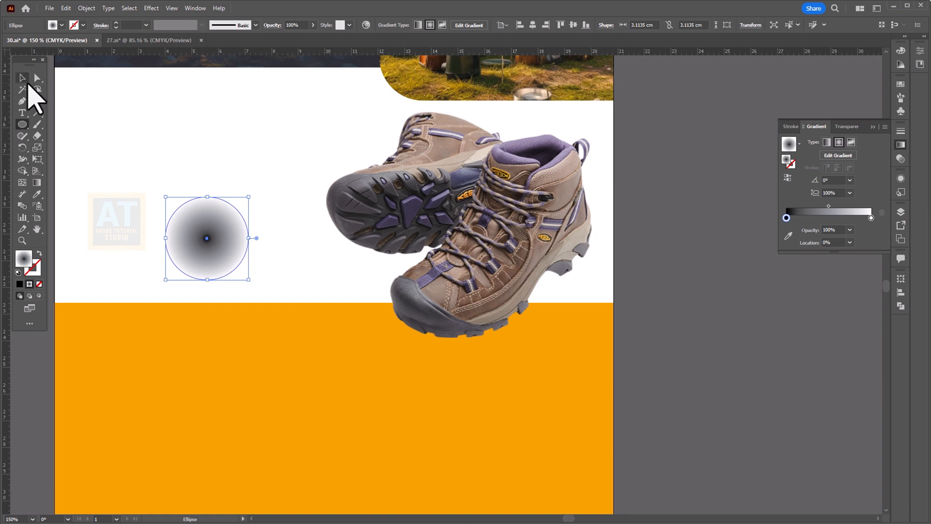
Step: Set the gradient circle's blending mode to Multiply
click(22, 78)
click(272, 25)
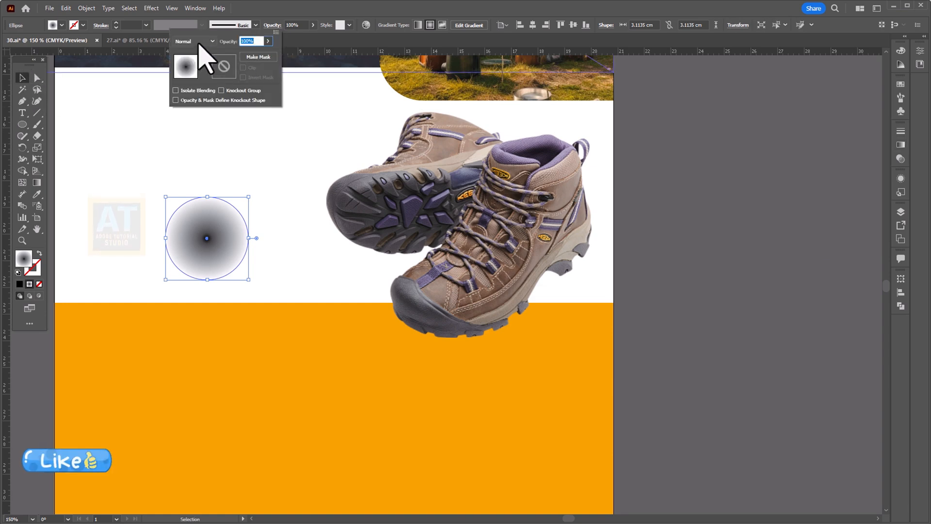
click(199, 43)
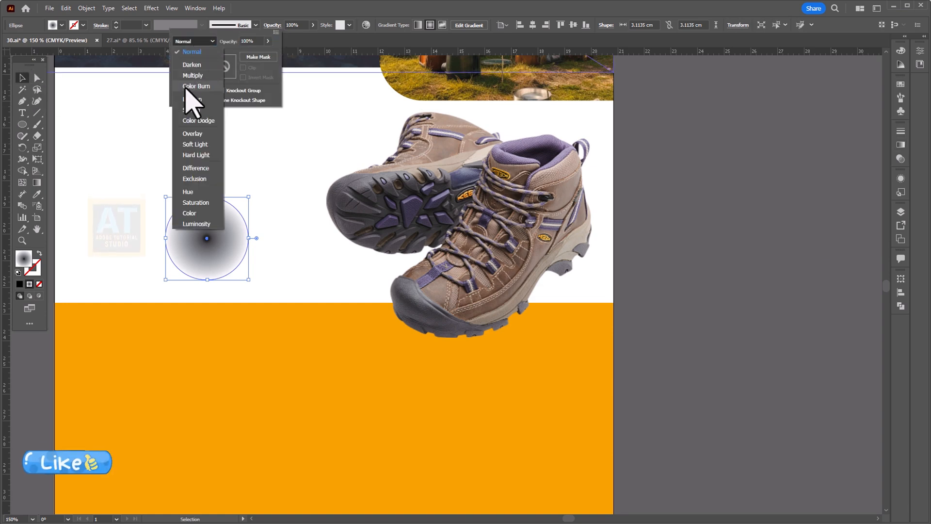
click(196, 76)
double_click(787, 261)
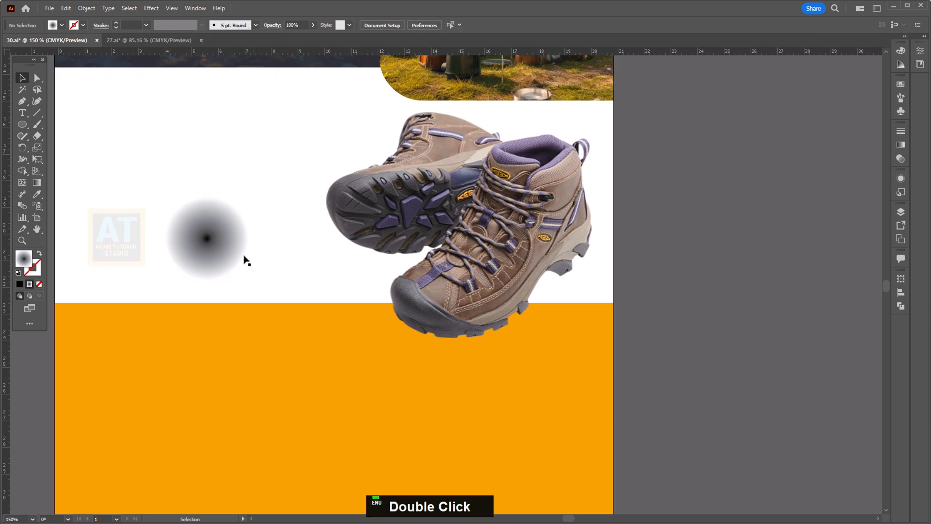
Step: Flatten the gradient circle into ground shadows beneath both boots and bring the boots image to the front
drag(215, 240, 463, 333)
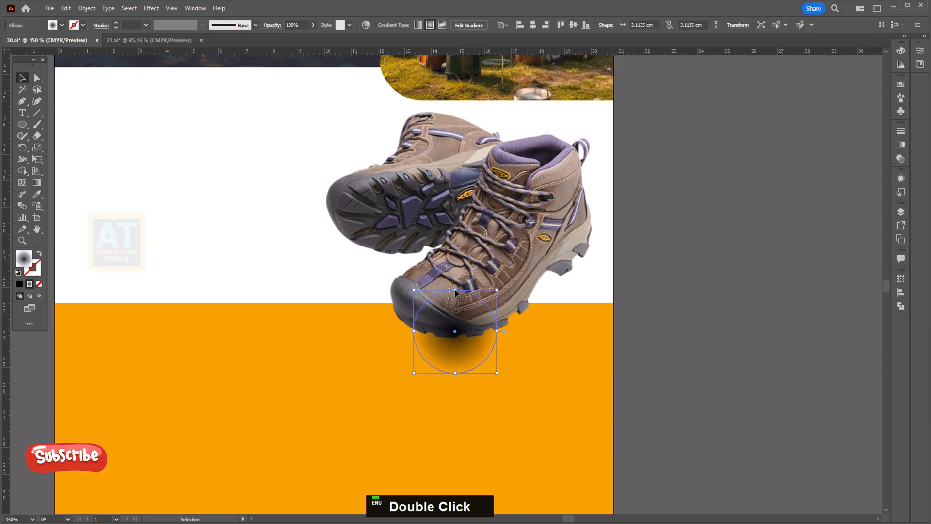
drag(455, 291, 469, 257)
click(535, 238)
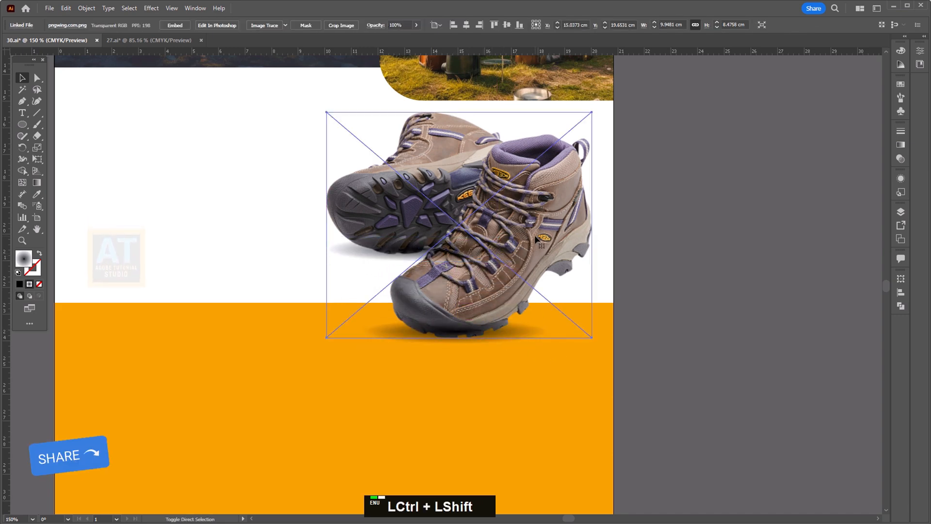
key(ctrl+shift+bracketright)
Step: Group the boots image with its two shadow ellipses, leaving the background shapes out of the selection
scroll(535, 238, down, 2)
drag(609, 277, 630, 323)
double_click(426, 260)
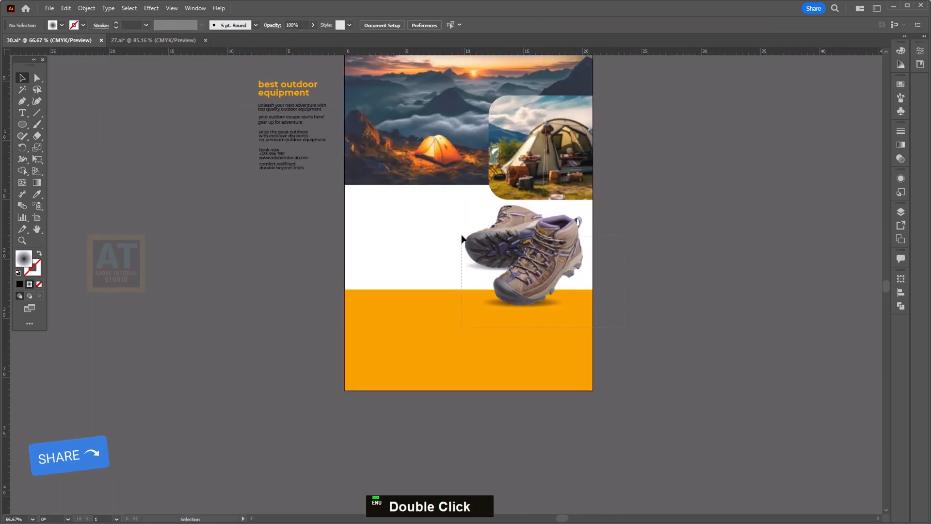
shift+click(416, 313)
right_click(525, 256)
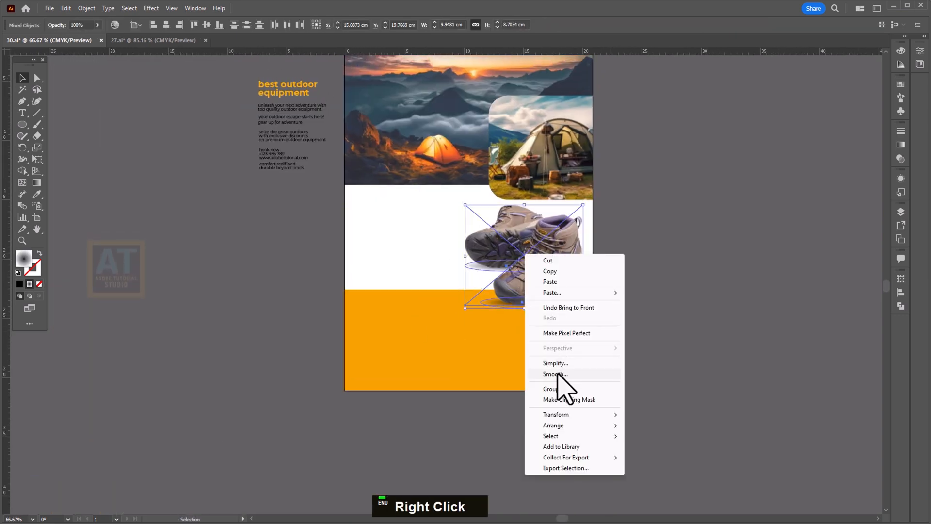
click(551, 388)
Step: Scale the boots group down slightly, keeping its lower-right corner in place
drag(674, 369, 640, 380)
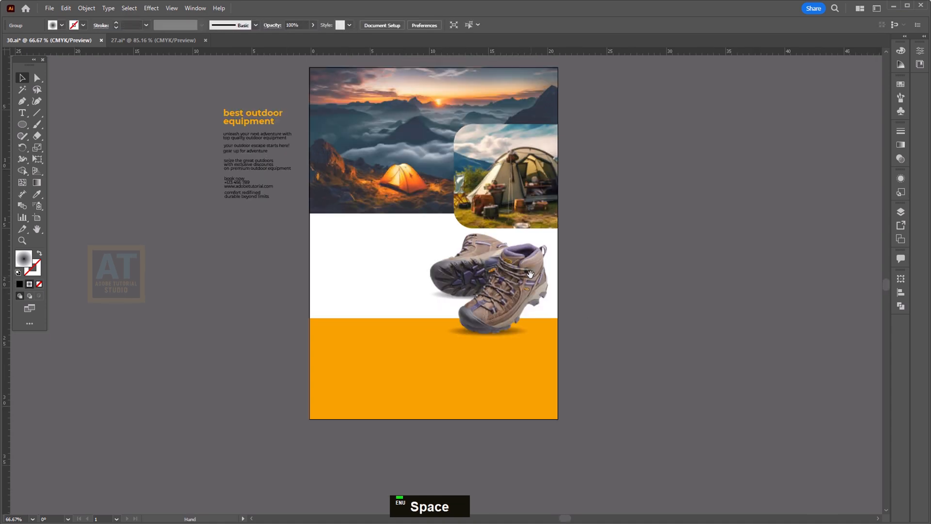
double_click(507, 272)
scroll(507, 256, up, 1)
drag(393, 220, 416, 238)
key(ctrl+z)
click(679, 307)
Step: Draw a rounded rectangle about 6.69 × 4.67 cm beside the boots and fill it with the lower block's orange
drag(140, 153, 219, 186)
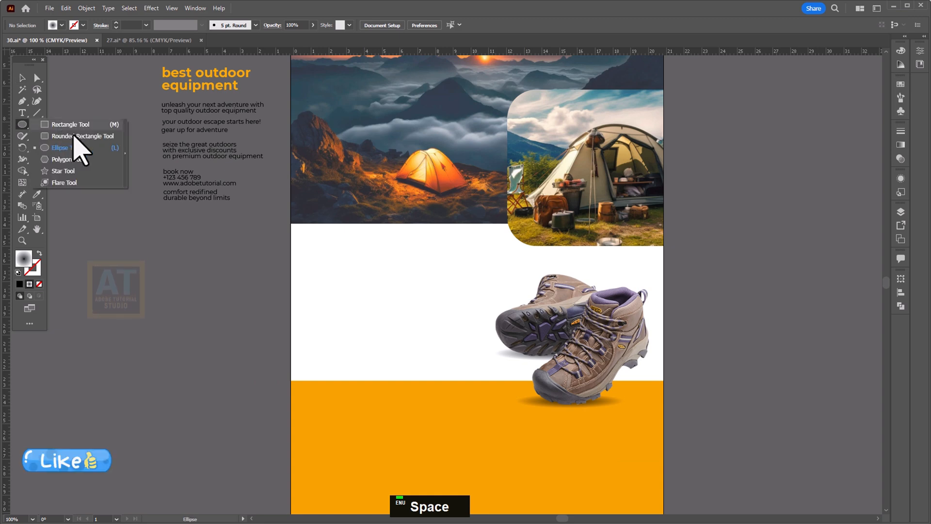
click(78, 136)
drag(405, 375, 434, 370)
key(i)
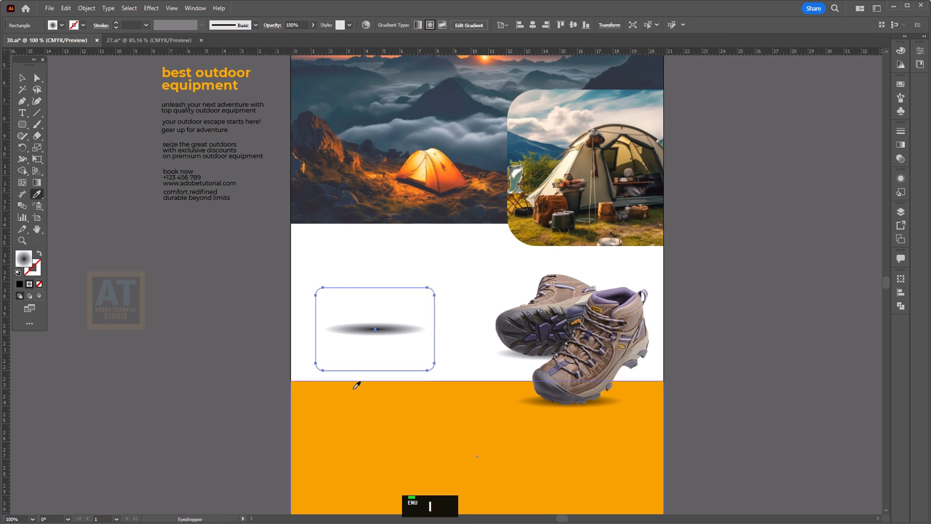
click(357, 383)
click(20, 80)
Step: Shift the rounded rectangle up the white area, duplicate it directly below, and select both rectangles
key(space)
drag(403, 321, 436, 341)
mouse_move(386, 316)
mouse_down()
mouse_move(378, 388)
mouse_move(387, 297)
mouse_move(394, 309)
mouse_up()
shift+click(394, 388)
Step: Recolor both rounded rectangles with the dark brown swatch from the palette above the page
scroll(394, 388, down, 1)
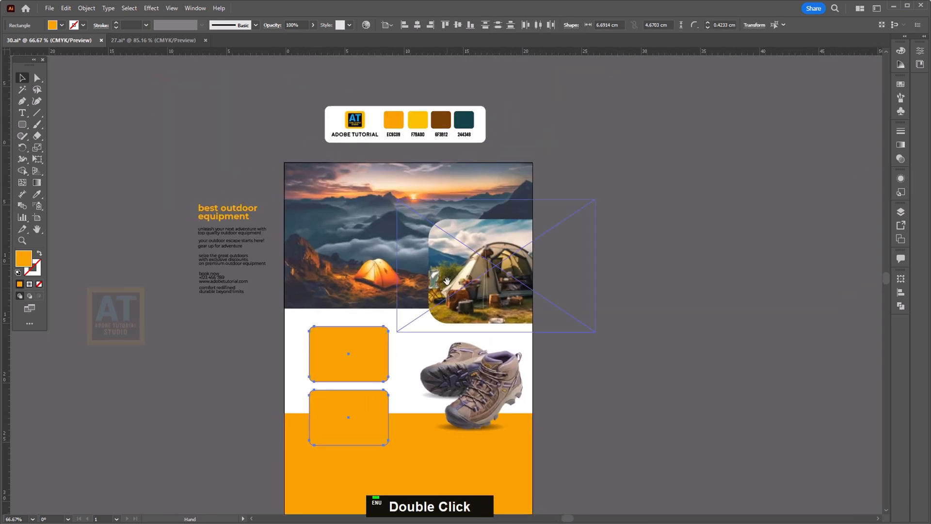
click(447, 118)
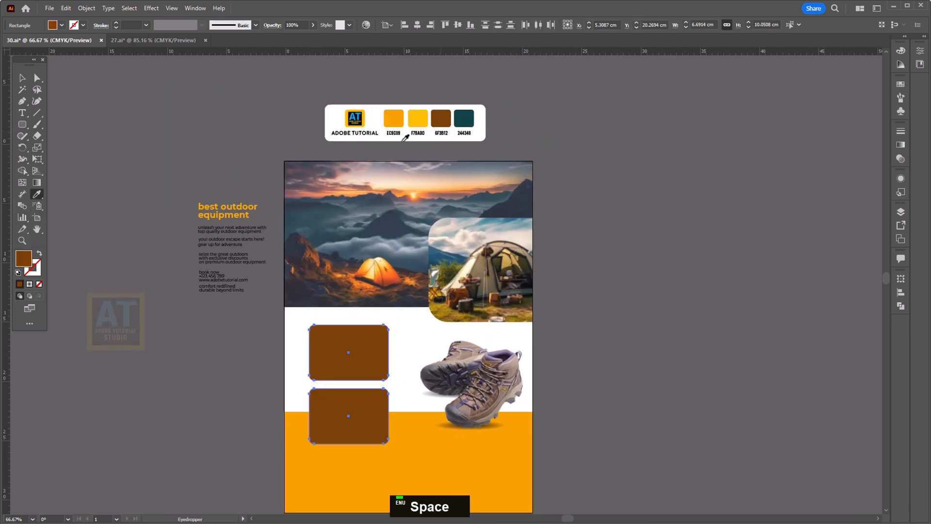
click(22, 77)
click(102, 252)
Step: Place camping-kampcilik-nedir.jpg at about 8.29 × 5.53 cm near the upper brown rounded rectangle
key(space)
drag(454, 395, 493, 349)
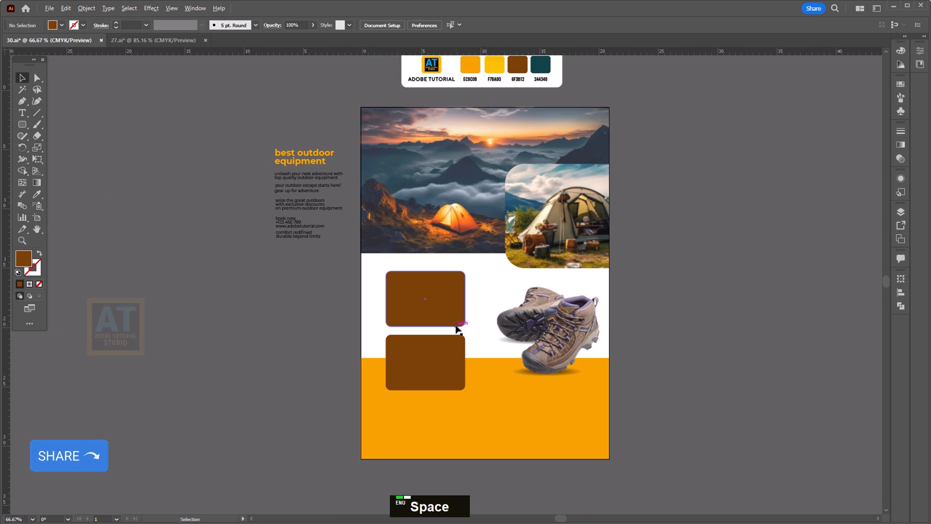
click(49, 9)
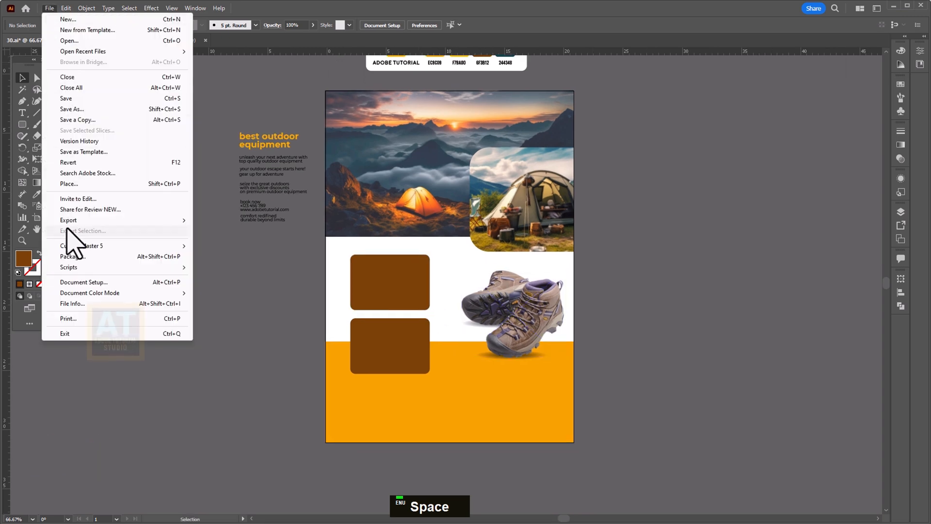
click(74, 184)
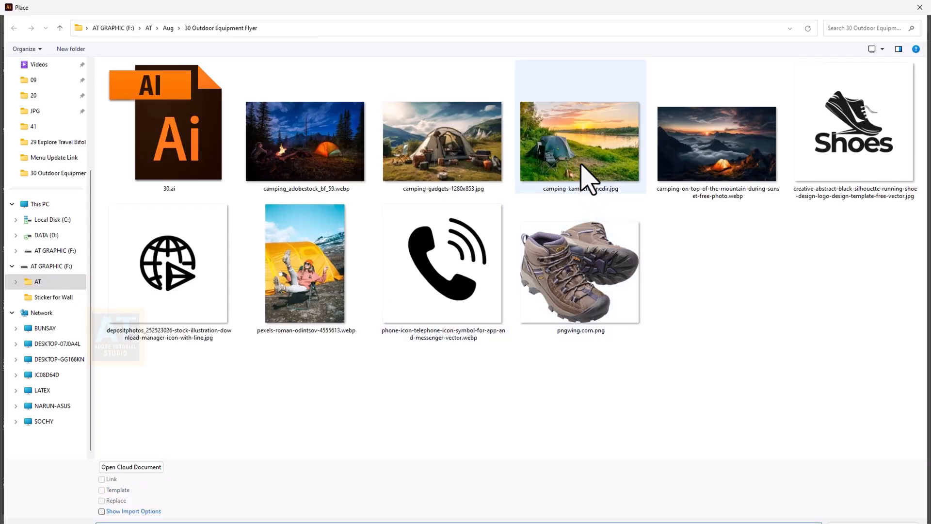
double_click(584, 172)
drag(315, 244, 453, 309)
scroll(397, 288, up, 2)
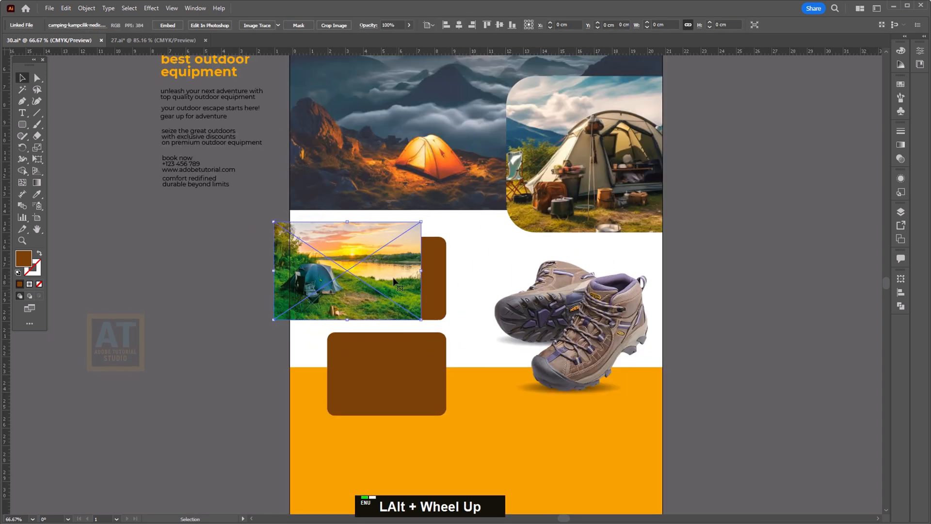
Step: Position the lakeside tent photo behind the upper brown rectangle and clip it to that rounded shape
drag(335, 272, 405, 275)
key(ctrl+[)
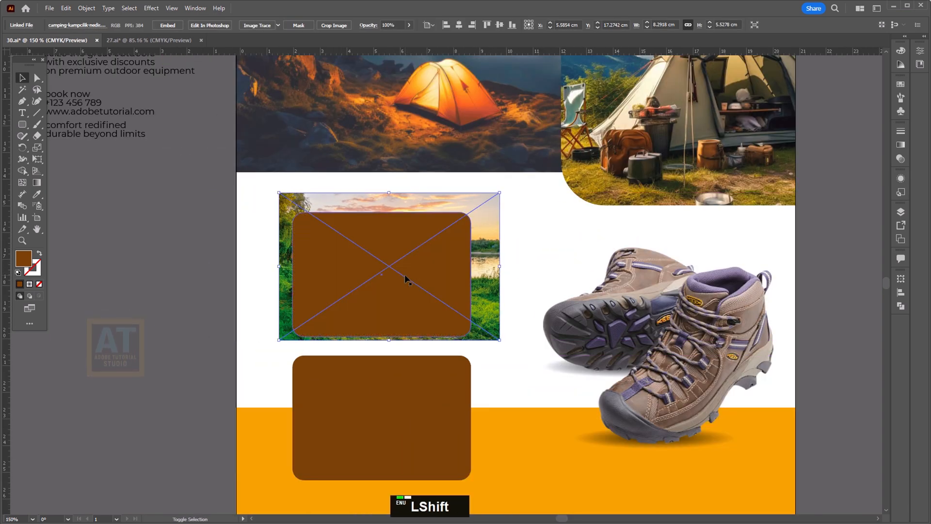
shift+click(406, 275)
right_click(405, 275)
click(432, 421)
Step: Place the Pexels photo of the woman by the yellow tent, about 5.13 × 7.70 cm, over the lower brown rectangle
drag(428, 434, 467, 375)
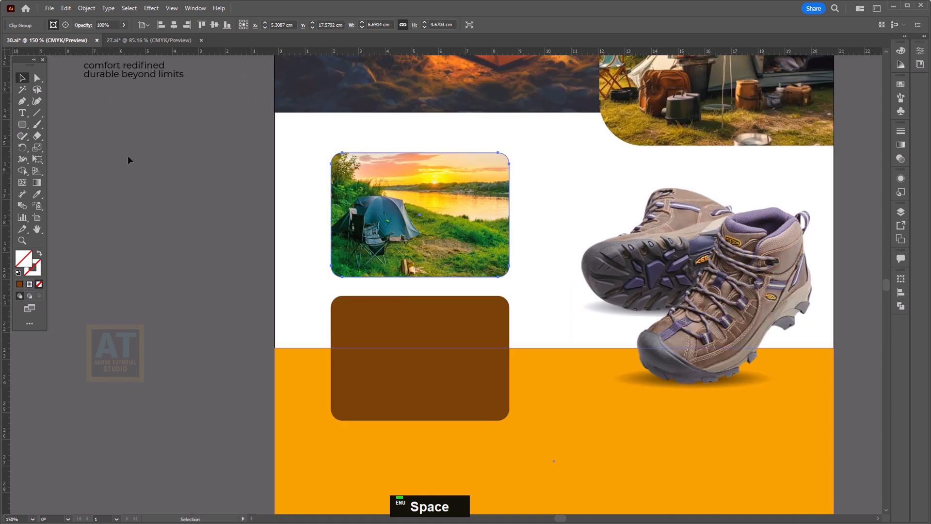
click(50, 8)
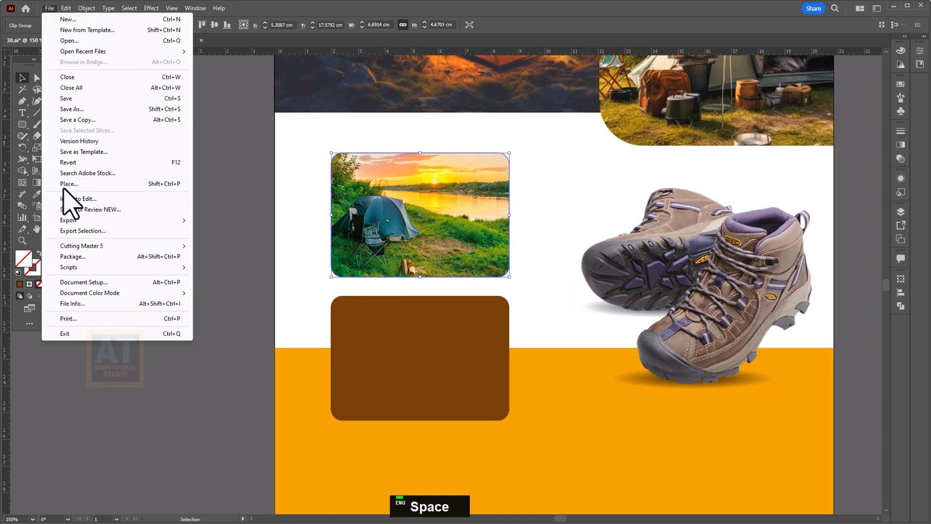
click(63, 185)
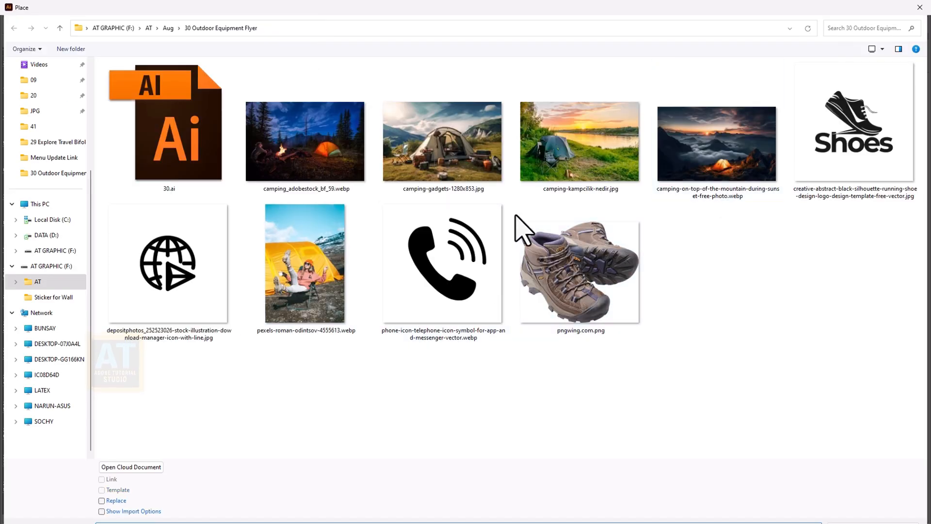
double_click(320, 288)
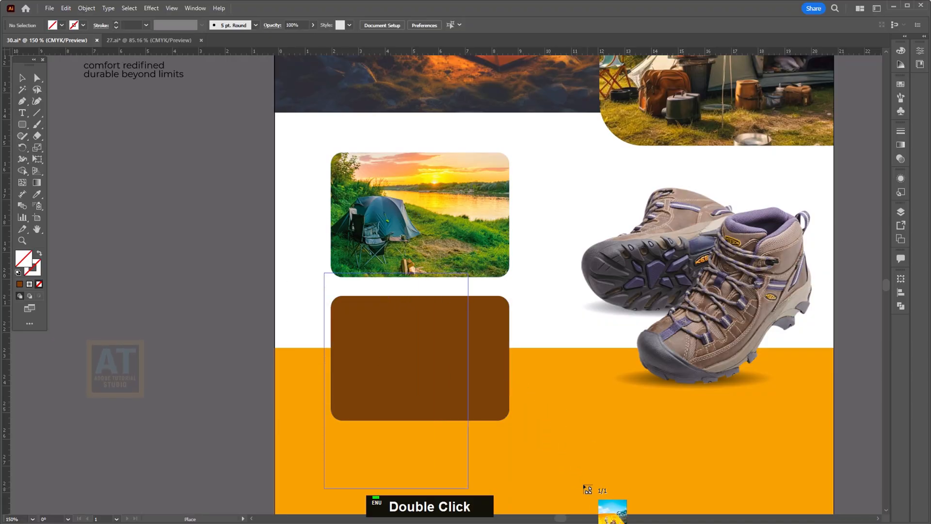
drag(588, 489, 588, 488)
Step: Move the yellow tent photo up, send it behind the lower brown rectangle, and clip it to that rounded shape
drag(428, 393, 449, 355)
key(ctrl+shift+bracketleft)
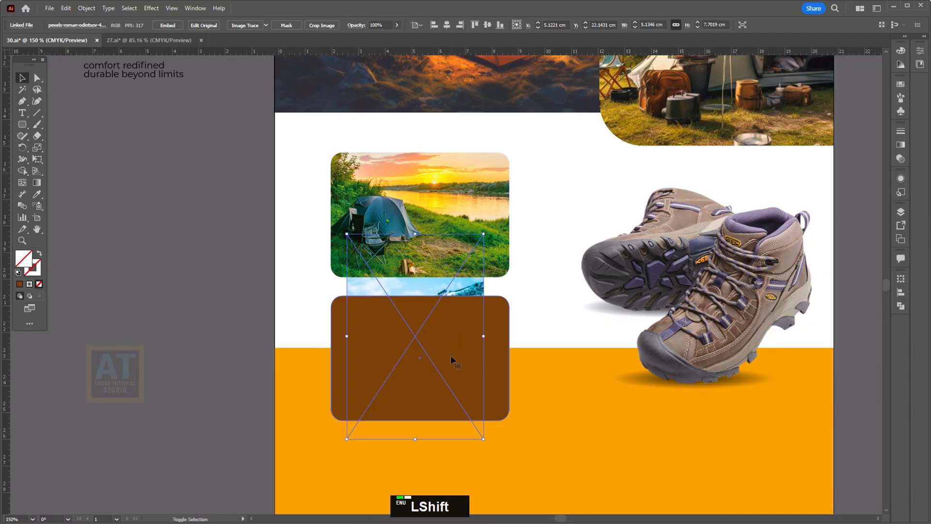
shift+click(450, 355)
right_click(450, 355)
Step: Isolate the lower clip group and scale its photo proportionally to about 6.69 × 10.04 cm to span the frame's width
double_click(422, 360)
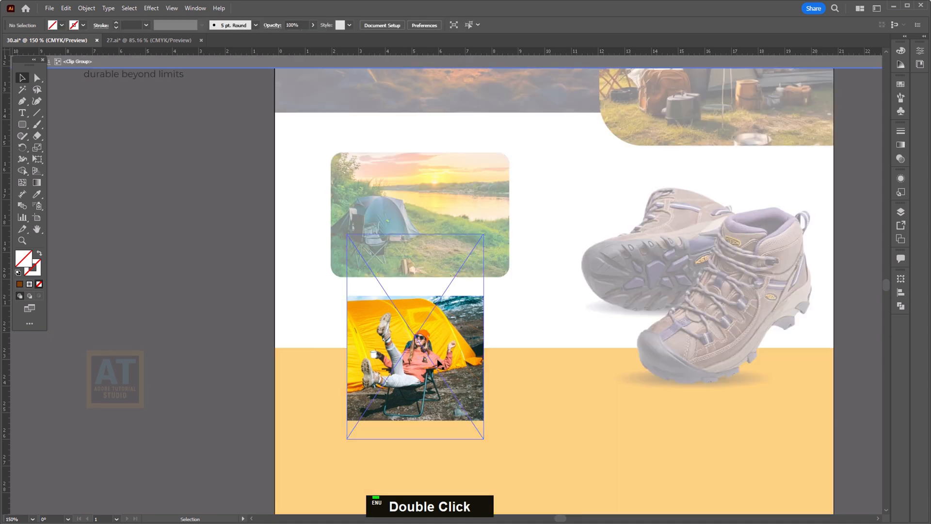
drag(484, 339, 510, 336)
drag(332, 347, 347, 326)
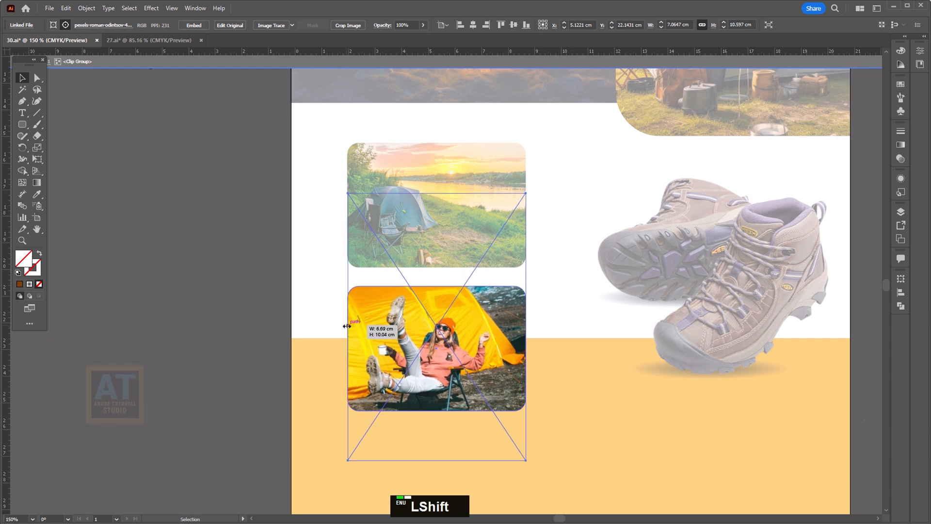